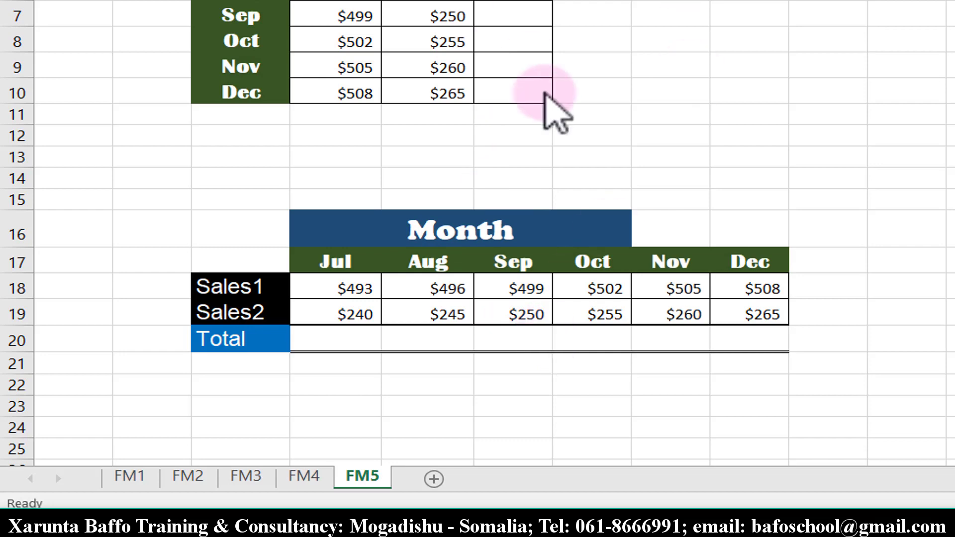
Examine the monthly sales table's Jul–Dec labels, its Sales1 and Sales2 columns, and the empty Total cell F5.
scroll(512, 385, "up", 1)
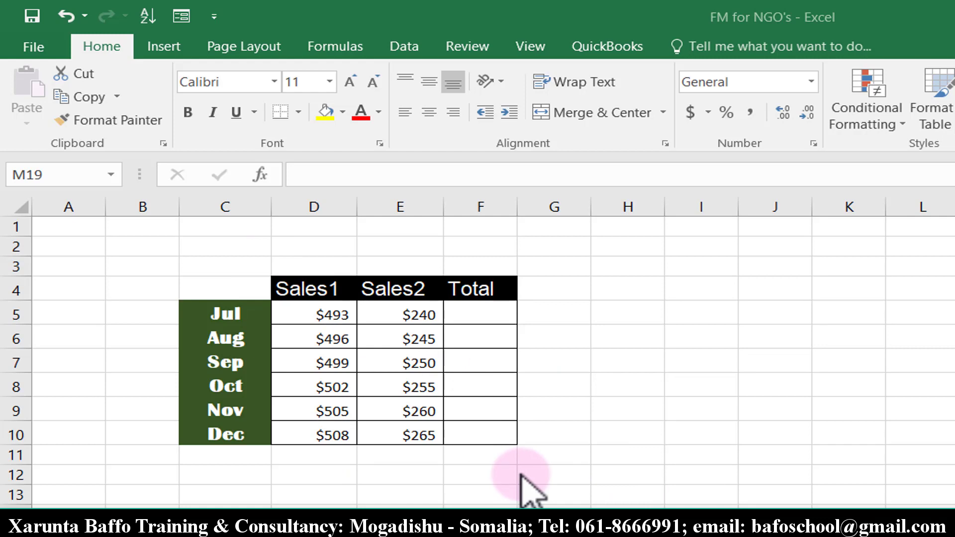
left_click(468, 312)
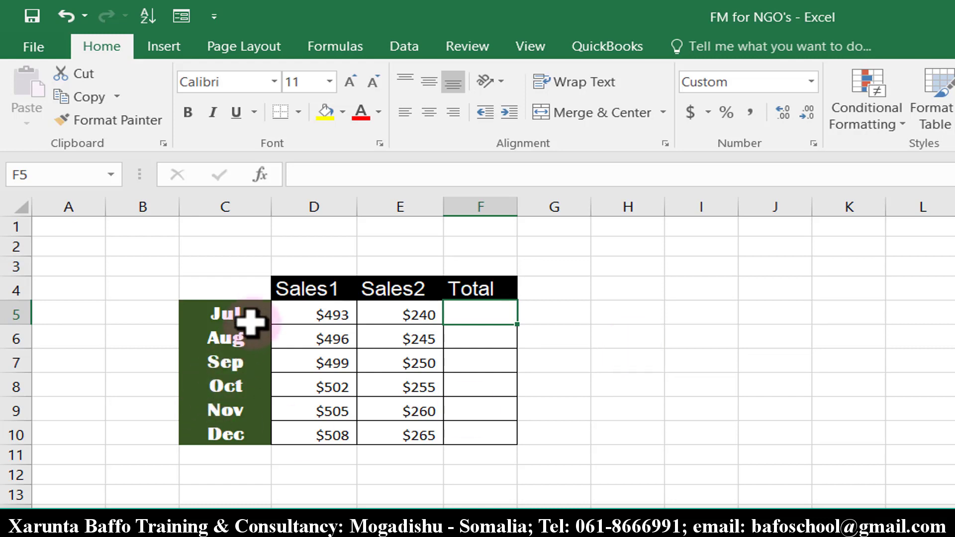
left_click_drag(246, 312, 230, 439)
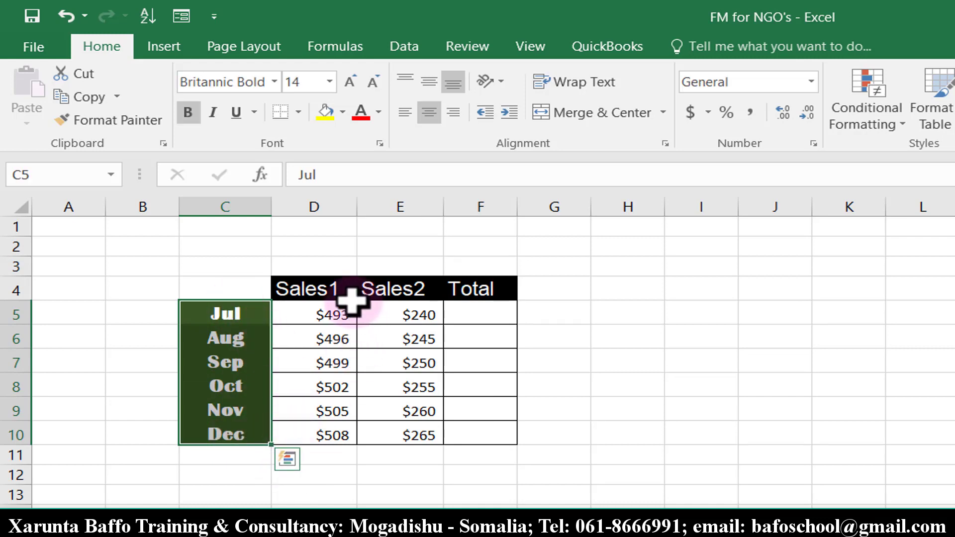
left_click_drag(348, 294, 323, 443)
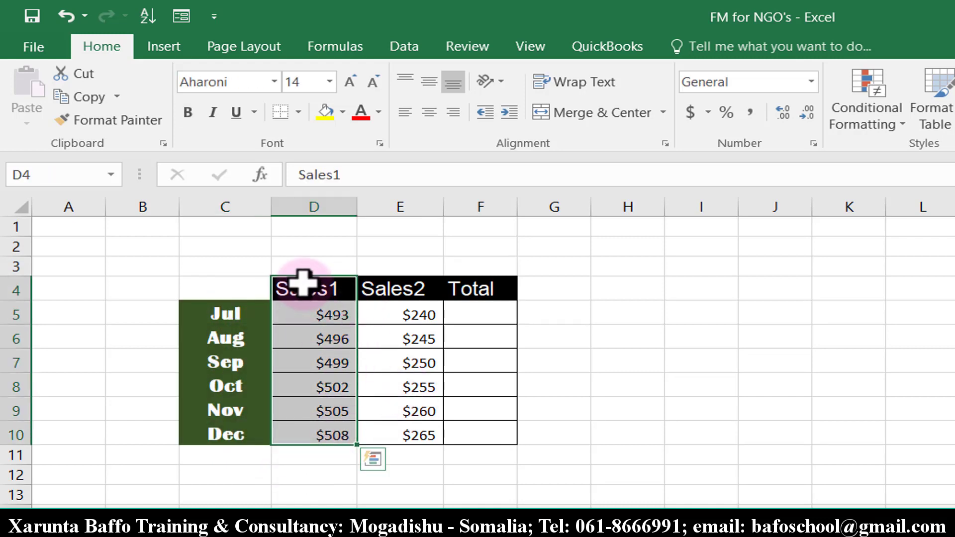
left_click_drag(389, 294, 391, 439)
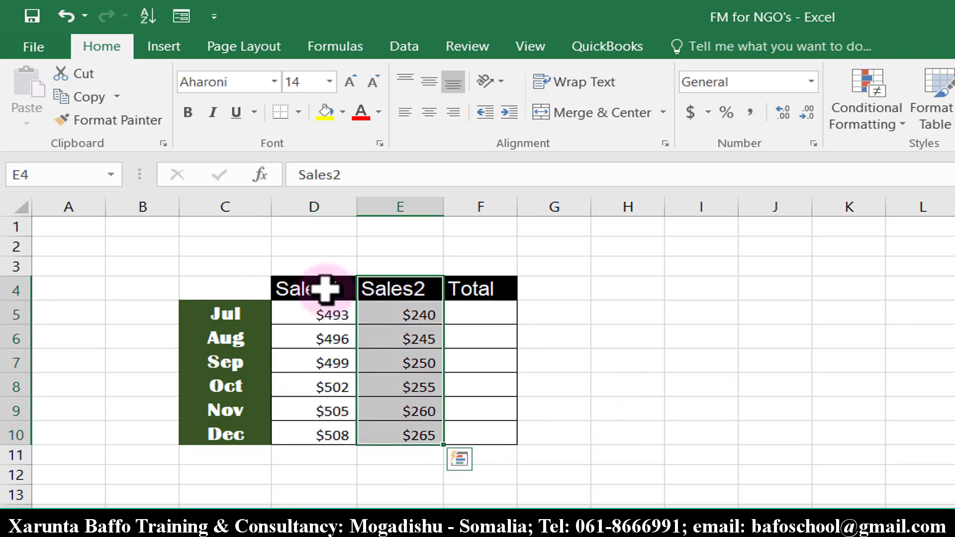
left_click_drag(324, 286, 342, 432)
left_click_drag(404, 289, 421, 435)
left_click(498, 314)
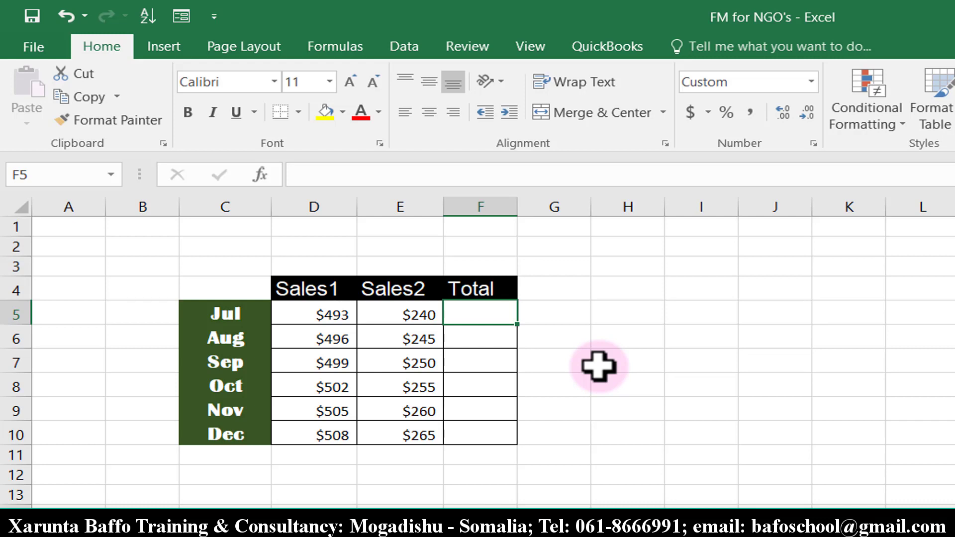
Enter the number 123 in H5 and a sample word in H6, and clear both cells again.
left_click(626, 307)
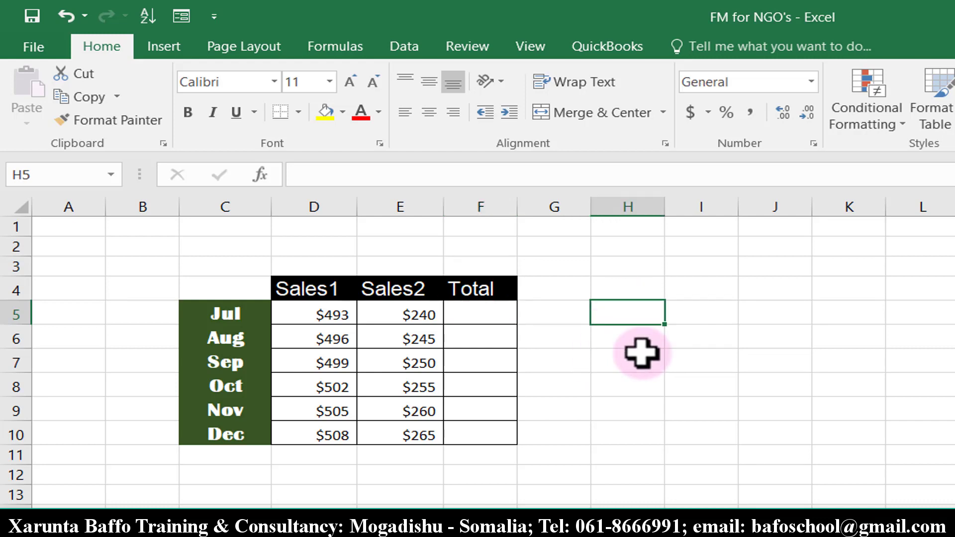
type("123")
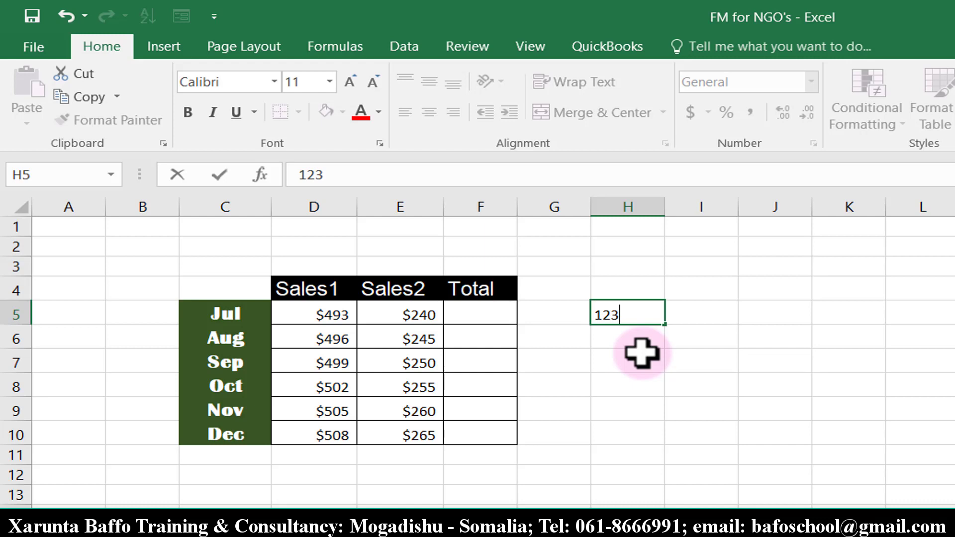
key("Return")
type("a")
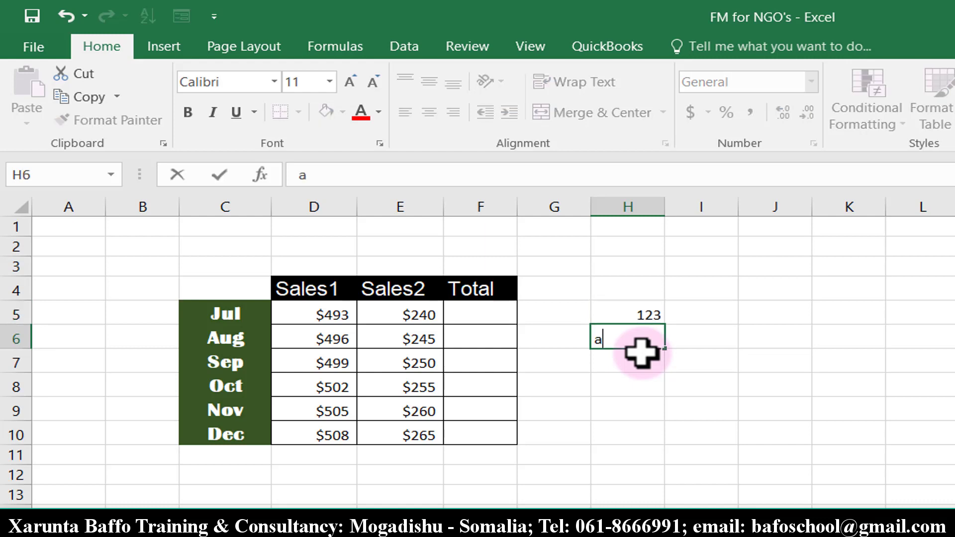
type("ntar")
key("Return")
left_click_drag(636, 306, 648, 341)
key("Delete")
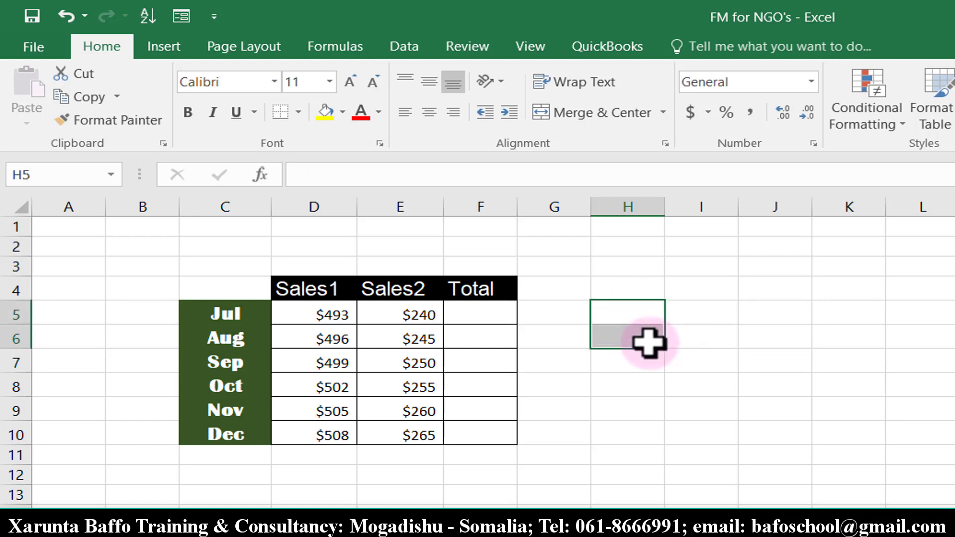
Add July's Sales1 and Sales2 in F5 with the formula =D5+E5 and review its cell references.
left_click(490, 315)
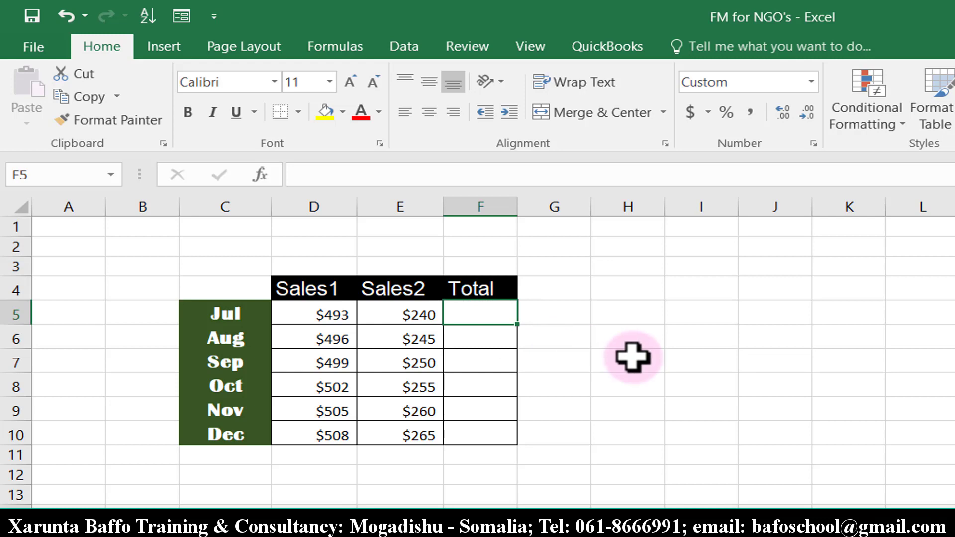
type("=")
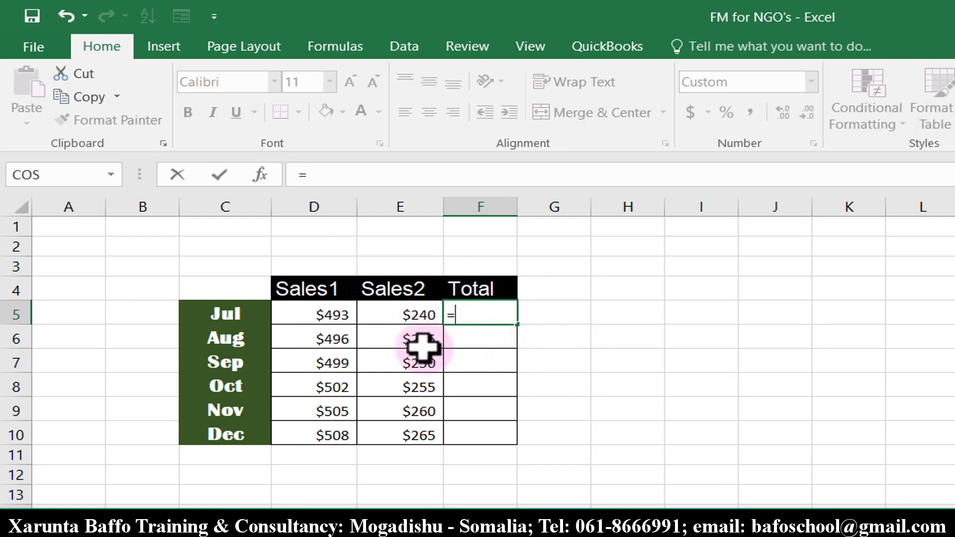
left_click(318, 312)
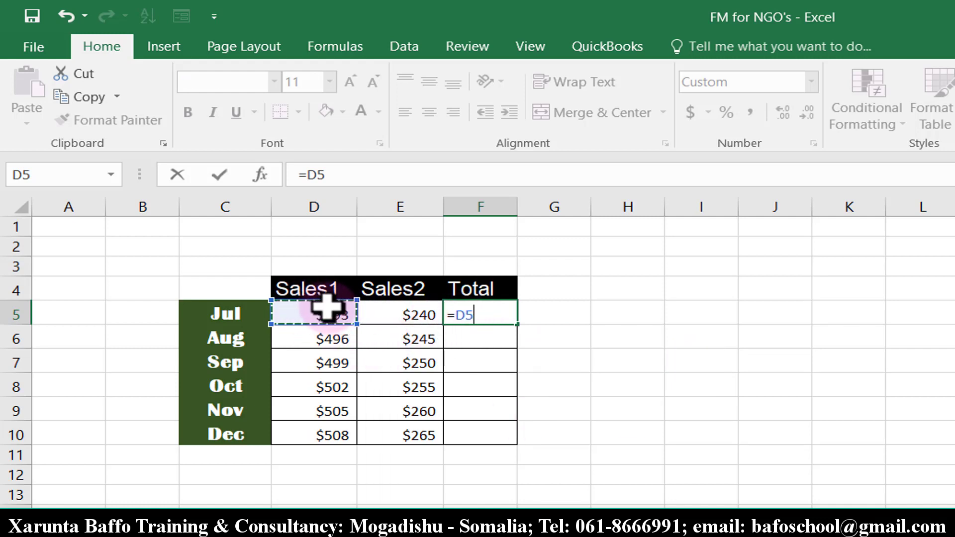
type("+")
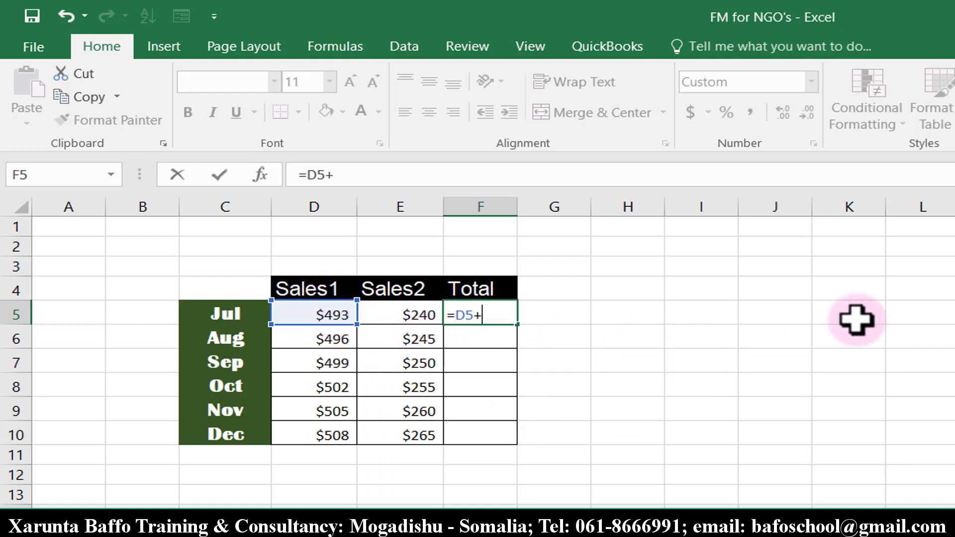
left_click(398, 314)
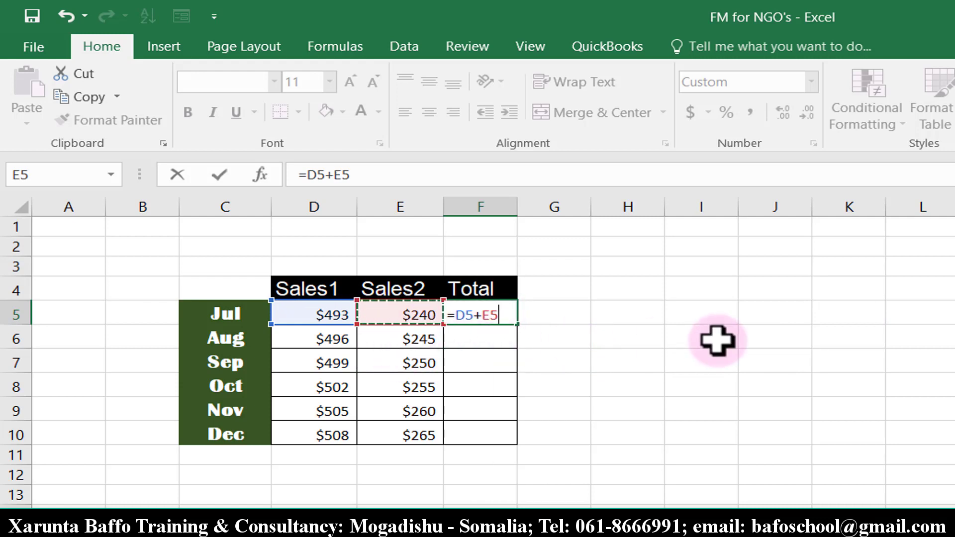
key("Return")
left_click(491, 312)
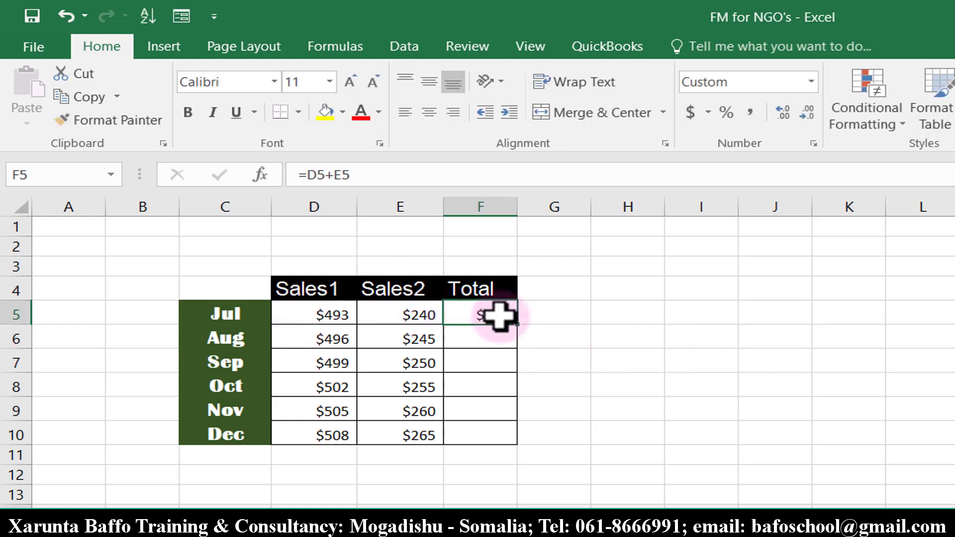
double_click(497, 314)
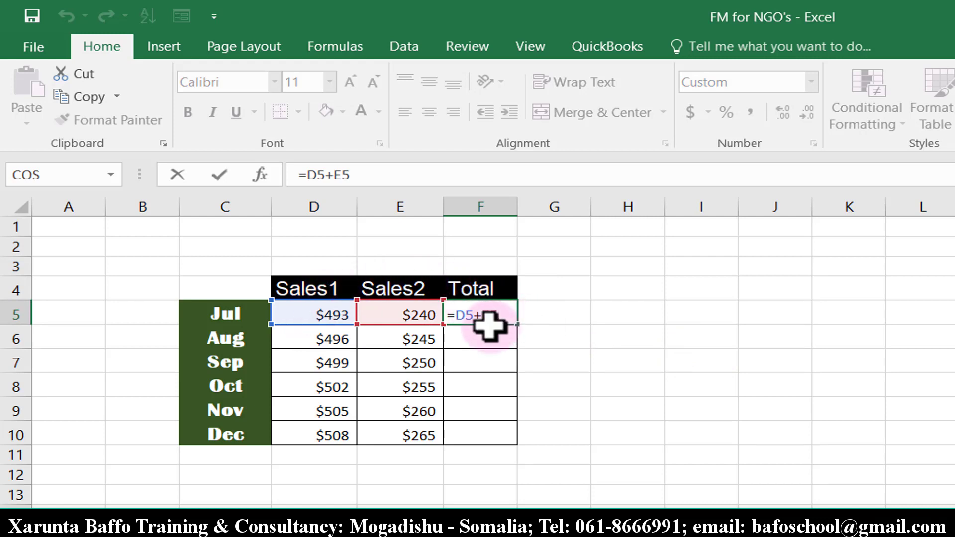
key("ctrl+Return")
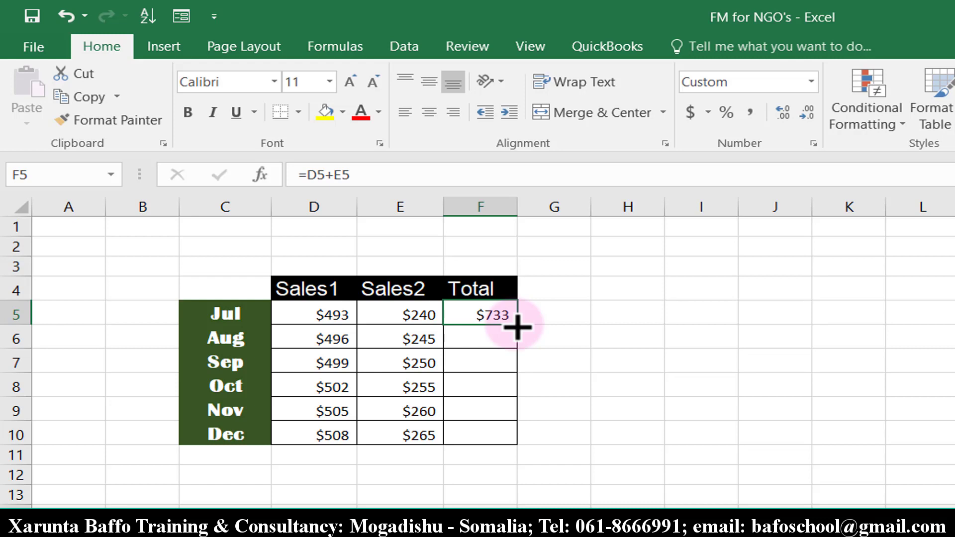
Copy July's total formula down to August's cell F6 and check the references in the copy.
left_click_drag(517, 327, 514, 345)
left_click(487, 339)
double_click(488, 339)
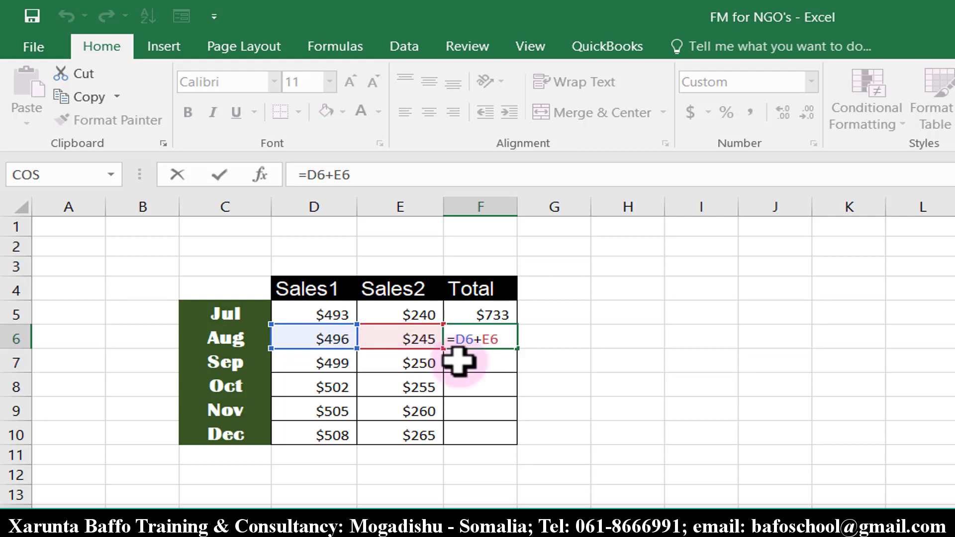
key("ctrl+Return")
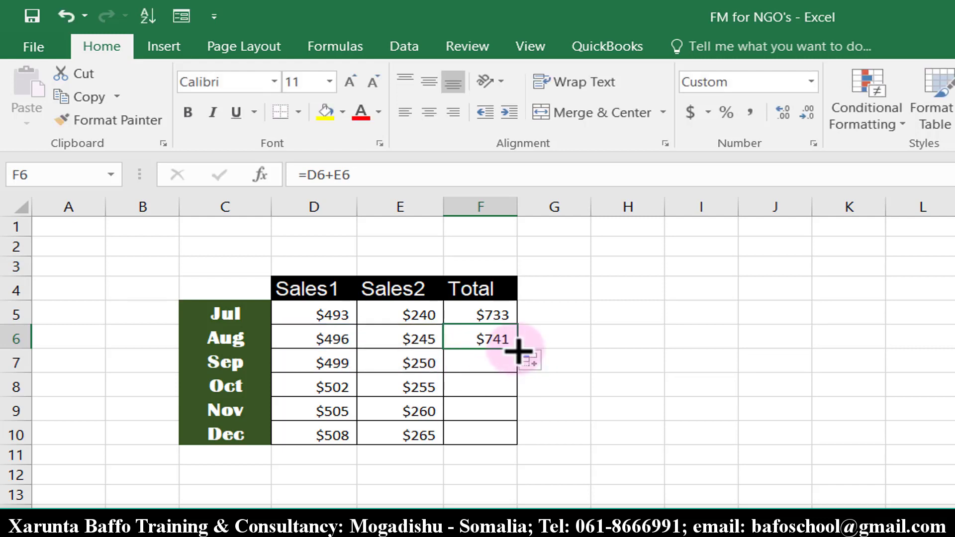
Fill the total formula from F6 down to F10 and check the formulas in F10 and F5.
left_click_drag(517, 349, 501, 443)
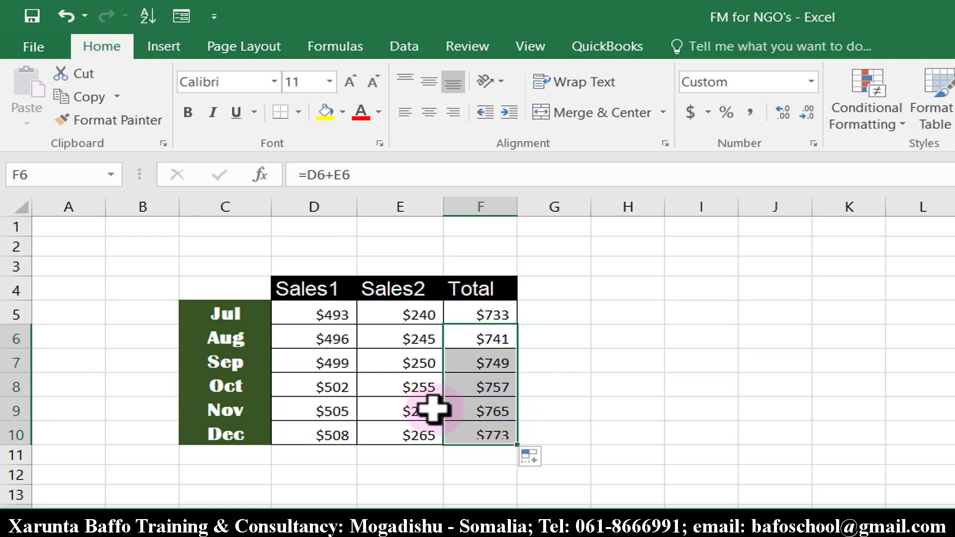
double_click(469, 438)
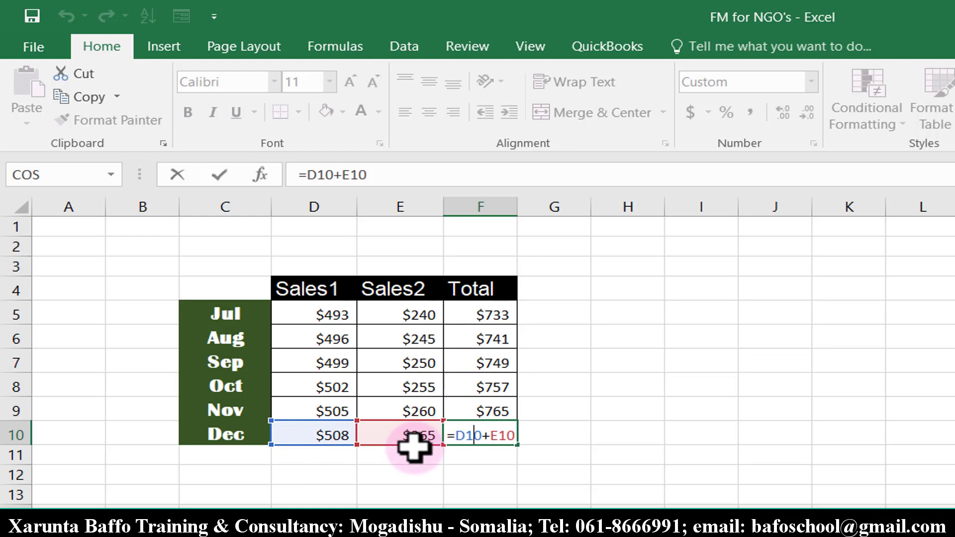
key("Escape")
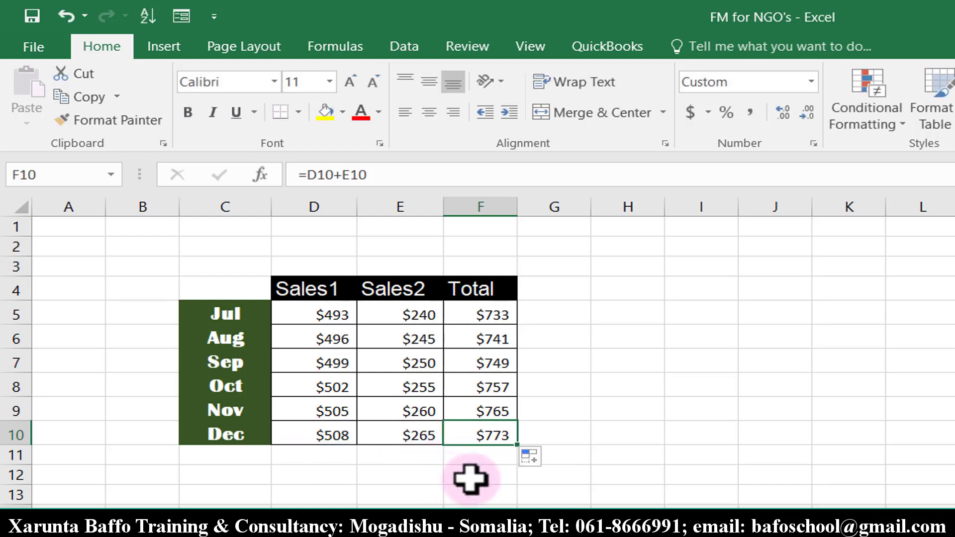
double_click(495, 315)
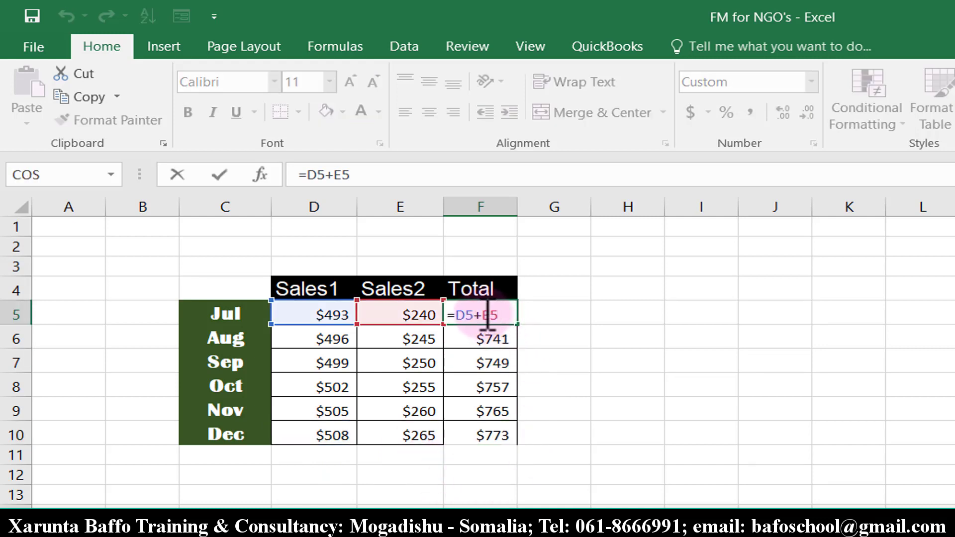
left_click(477, 315)
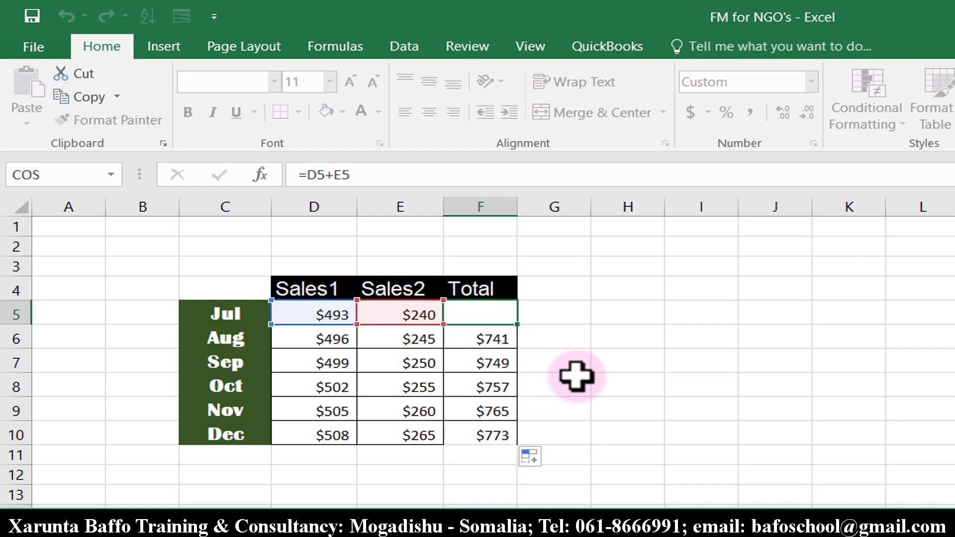
Clear all monthly totals in F5:F10.
left_click_drag(492, 315, 492, 383)
left_click_drag(492, 445, 495, 439)
key("Delete")
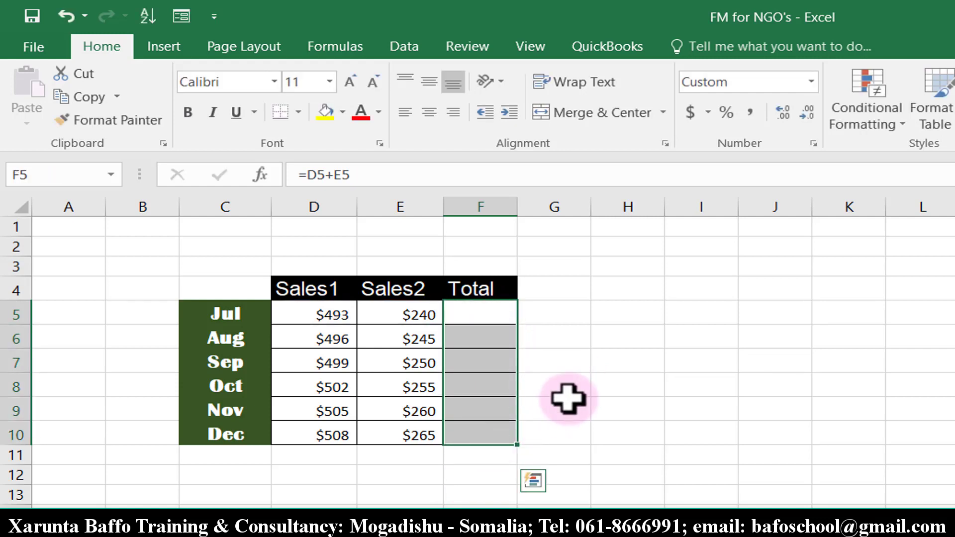
Total July's sales in F5 using AutoSum with =SUM(D5:E5) and fill the formula down to F10.
left_click(474, 314)
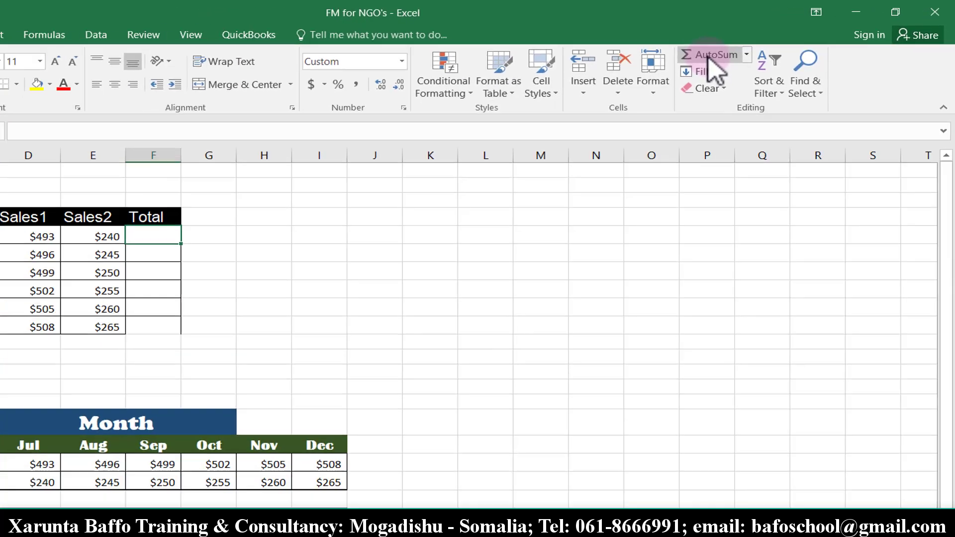
left_click(628, 73)
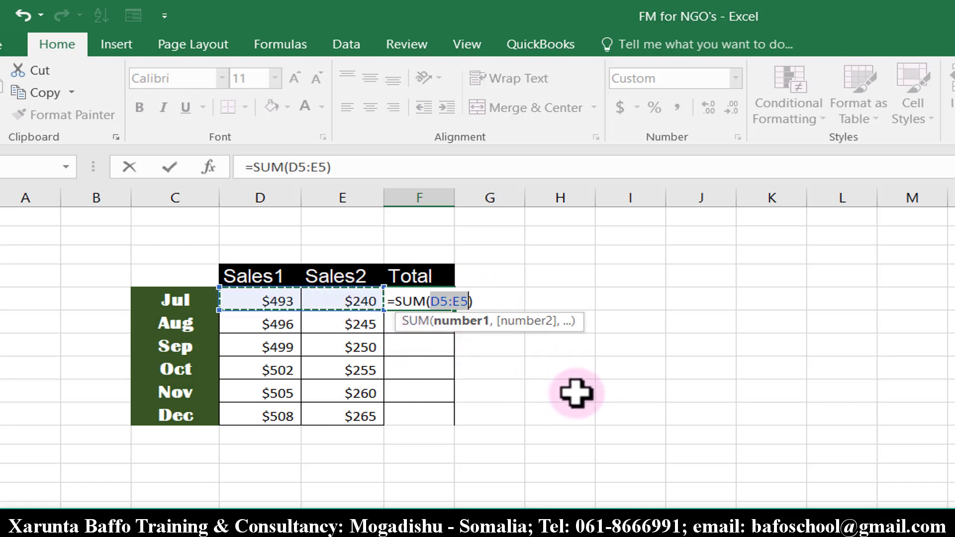
key("Return")
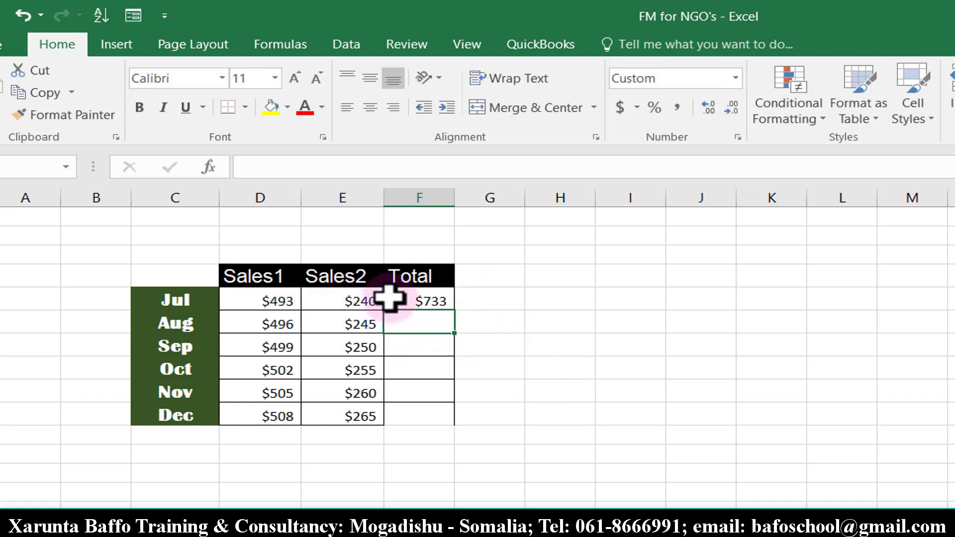
left_click(390, 299)
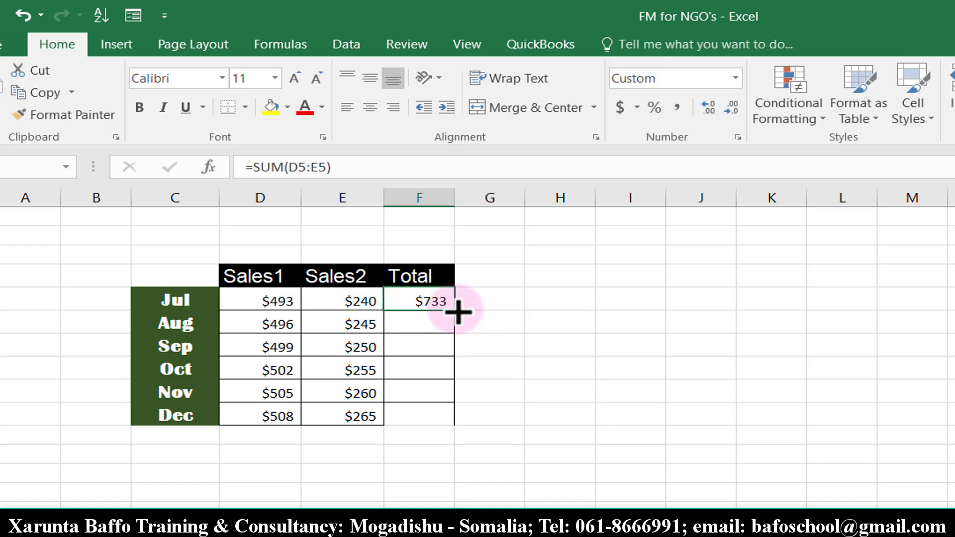
left_click_drag(458, 312, 449, 433)
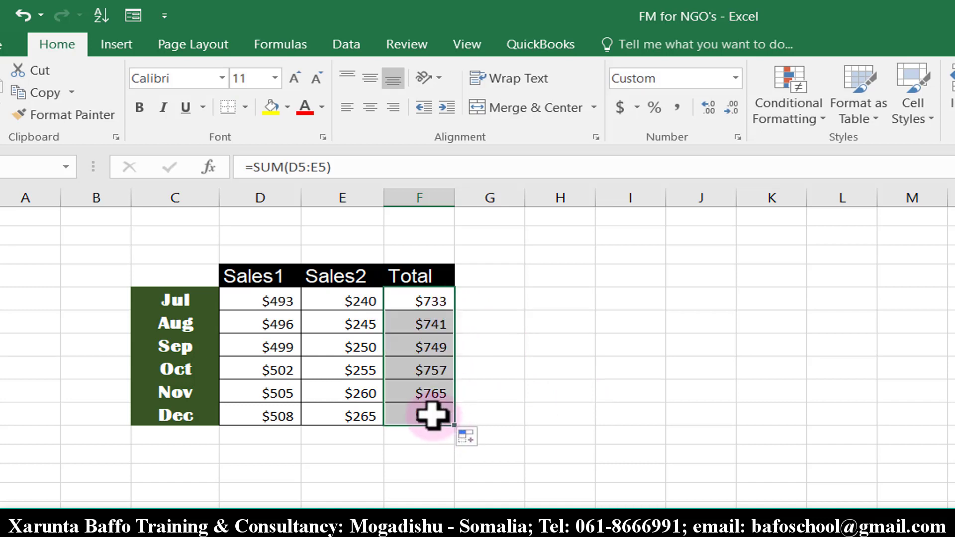
Check the SUM formula for December in F10 and the July Sales1 and Sales2 values in D5 and E5.
double_click(437, 417)
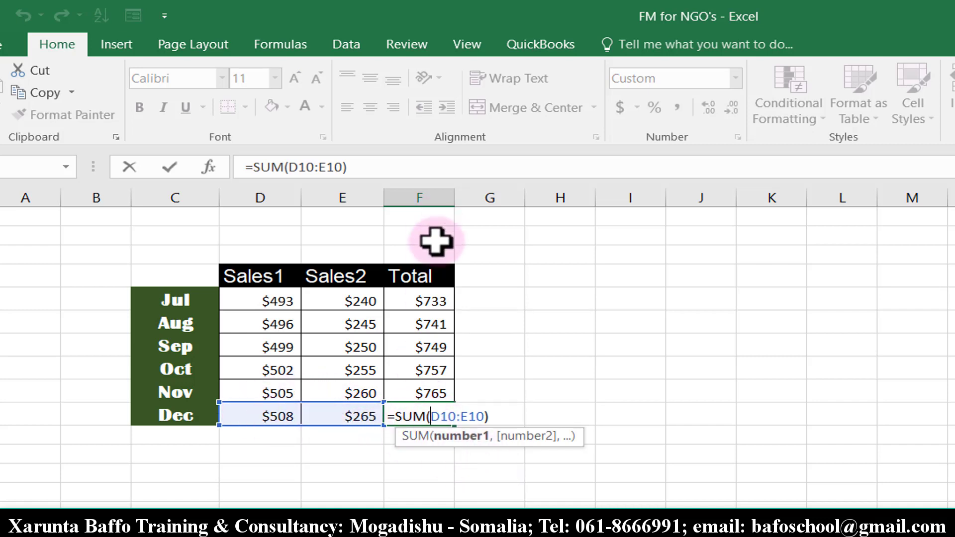
key("ctrl+Return")
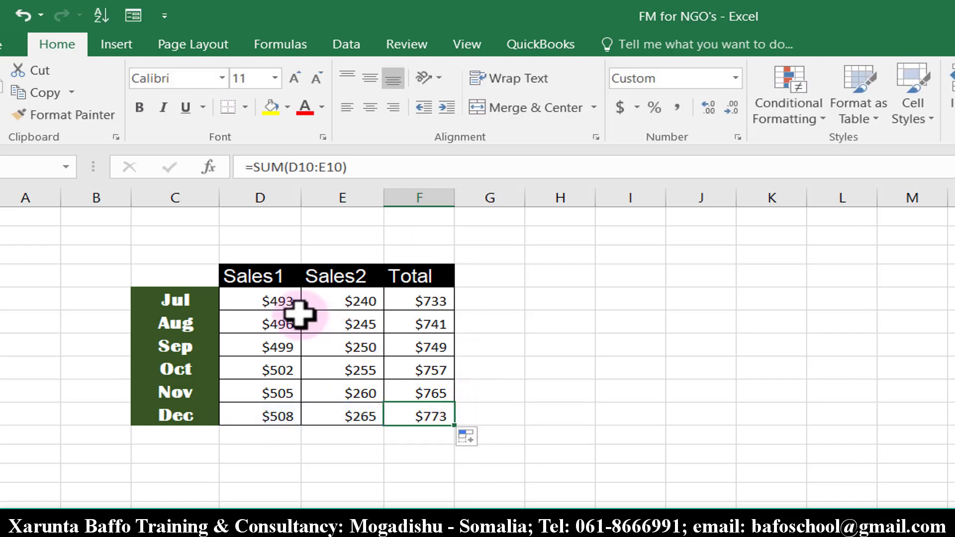
left_click(286, 302)
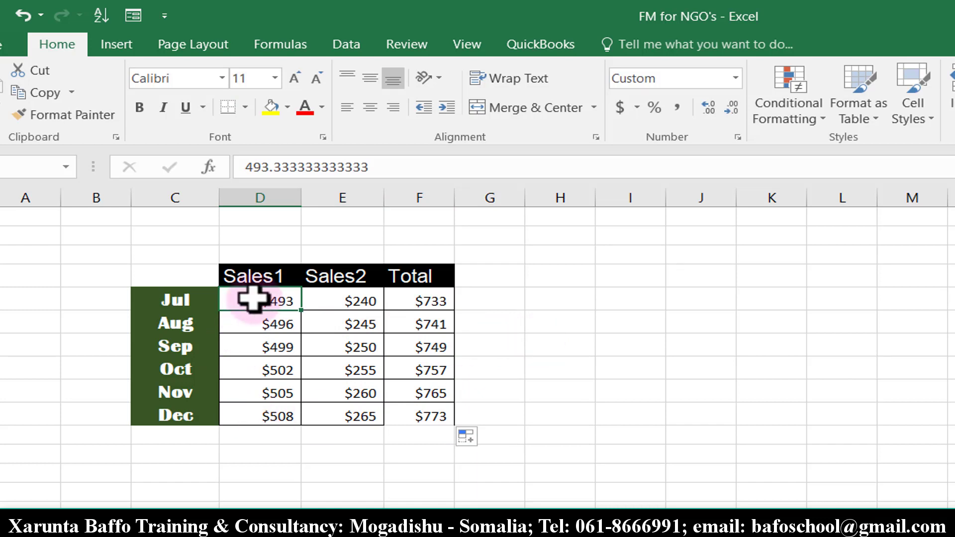
left_click(335, 302)
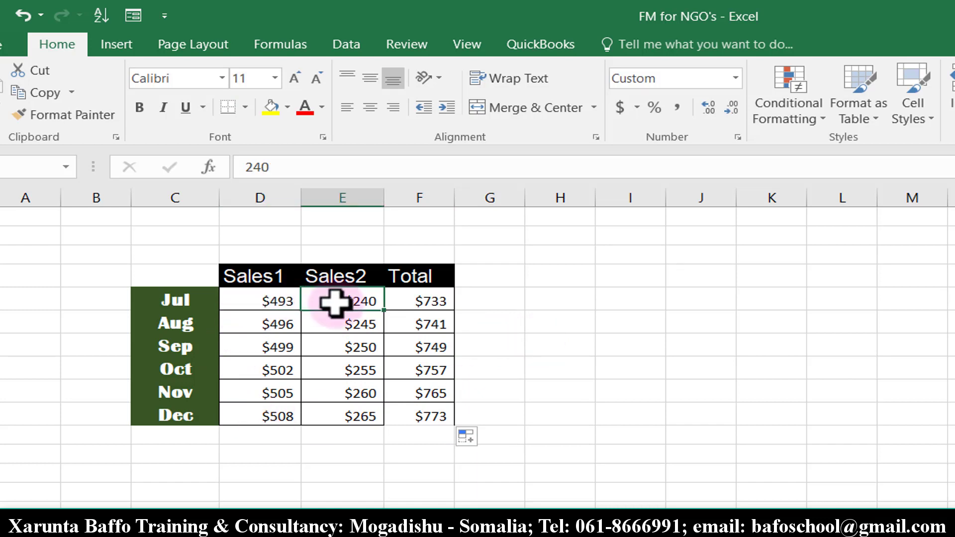
Change July's Sales1 value in D5 to 100 to test the total formula.
left_click(297, 301)
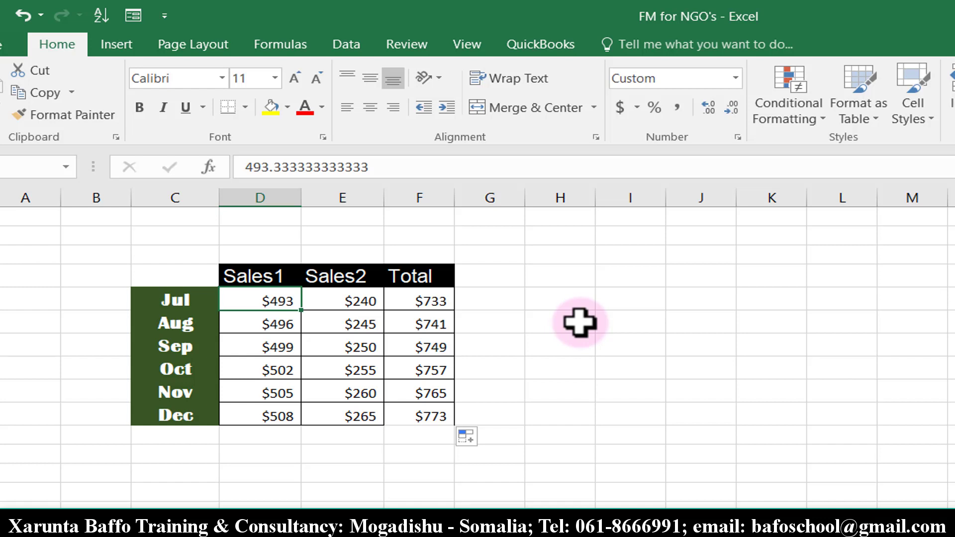
key("F2")
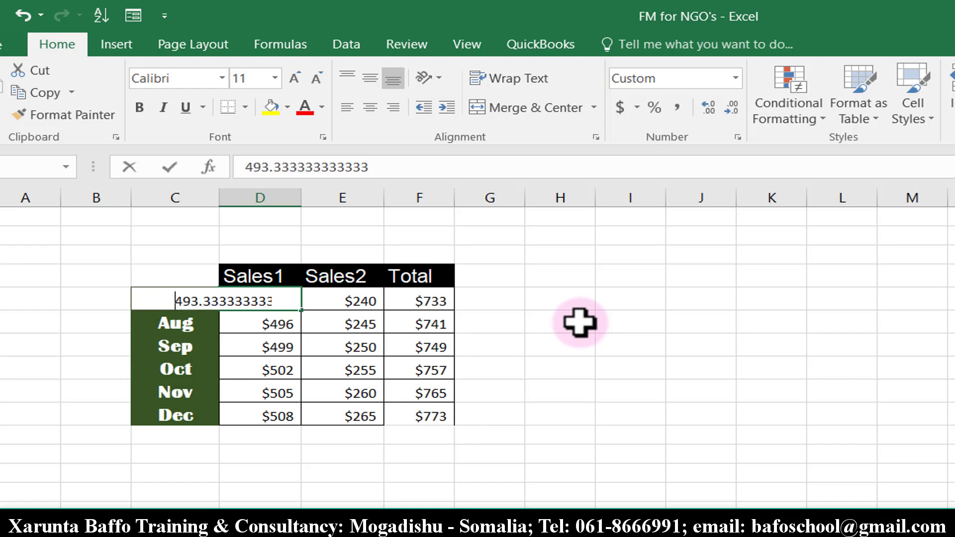
type("100")
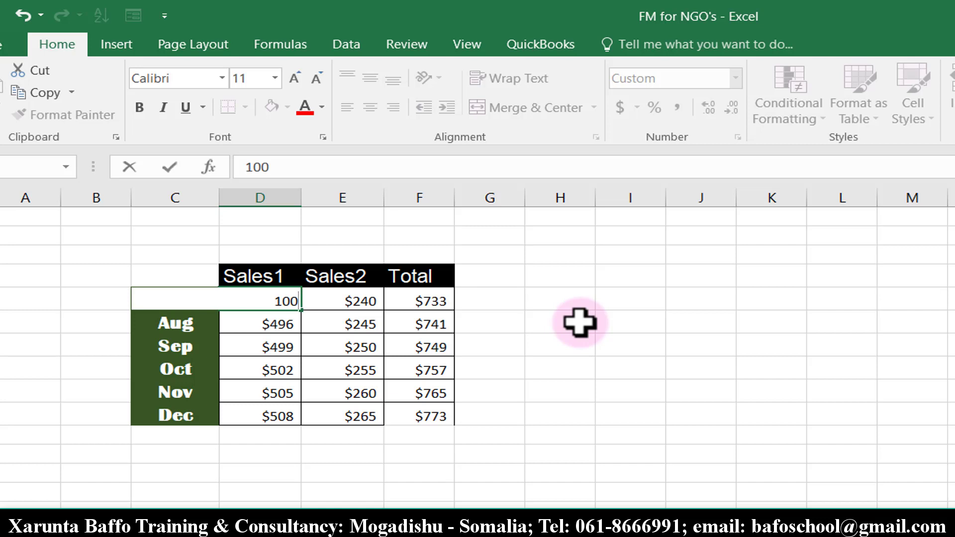
key("Return")
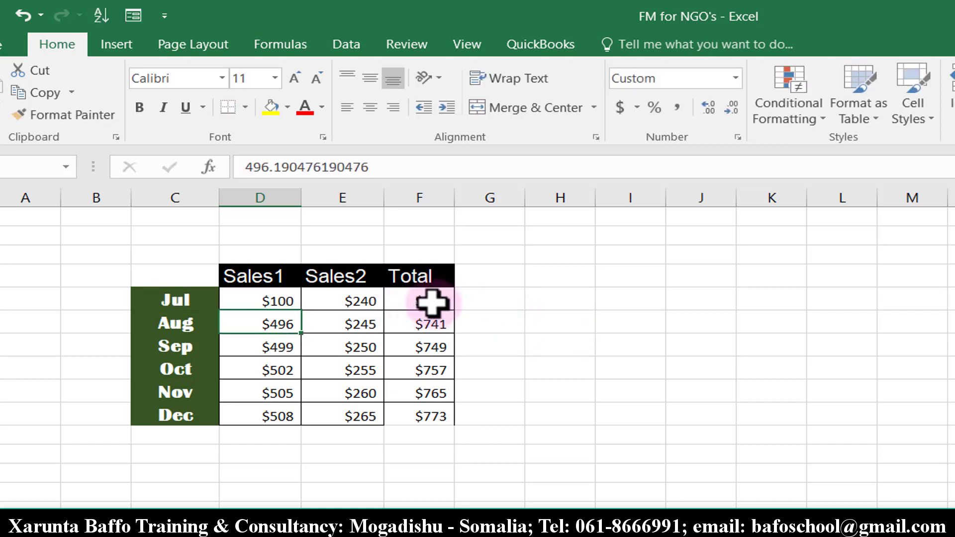
Change July's Sales1 value in D5 to 20, and undo both test changes to the cell.
left_click(284, 301)
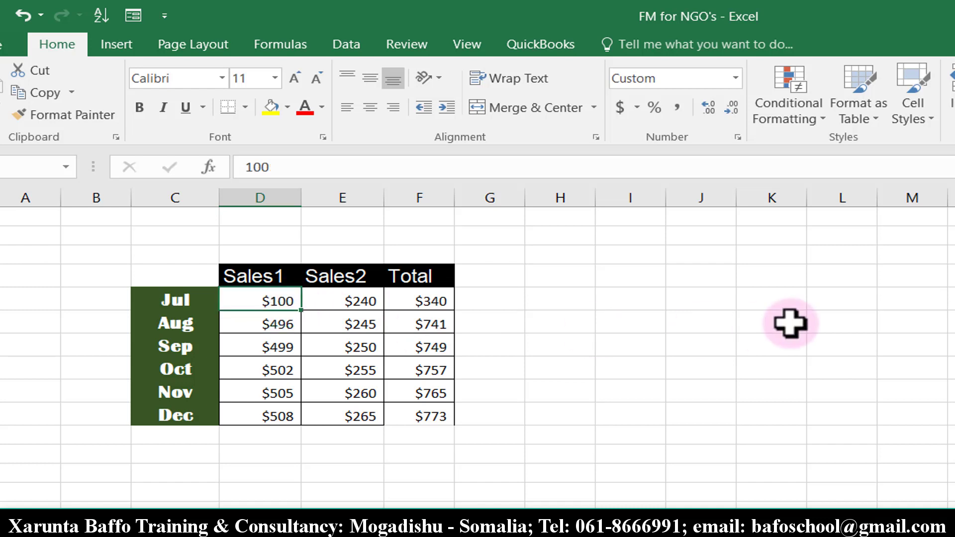
type("20")
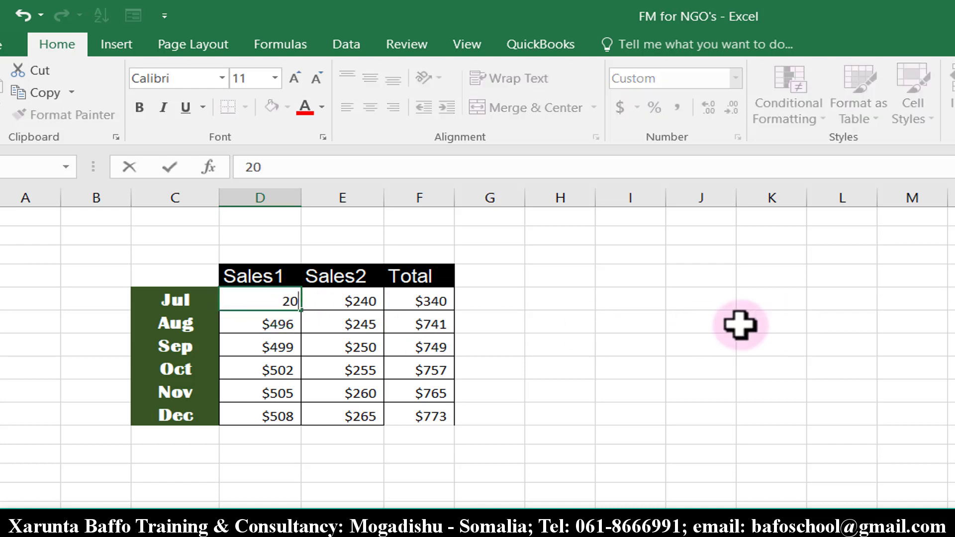
key("Return")
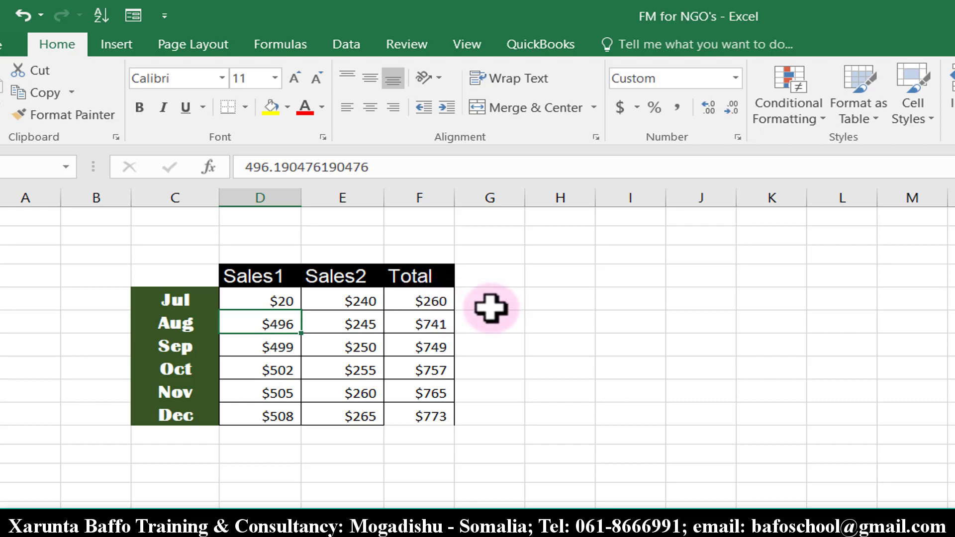
key("ctrl+z")
key("ctrl+z")
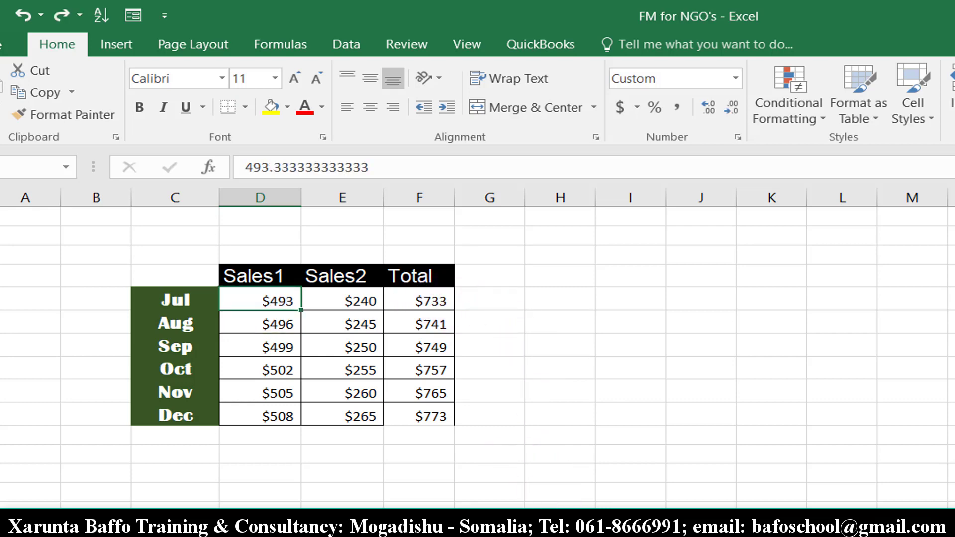
Total July in the Month table with AutoSum as =SUM(D18:D19) in D20 and fill the formula across to December in I20.
scroll(295, 455, "down", 3)
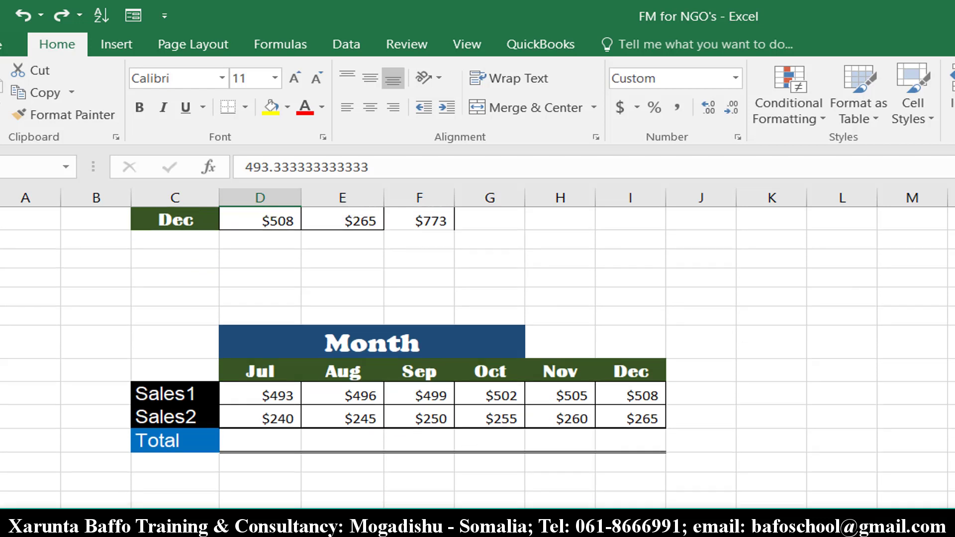
left_click(265, 438)
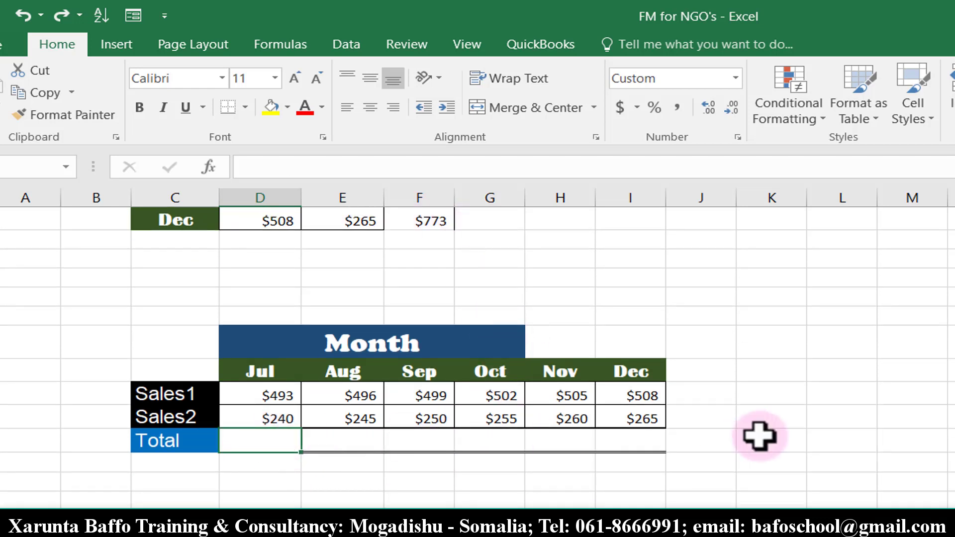
scroll(315, 481, "up", 2)
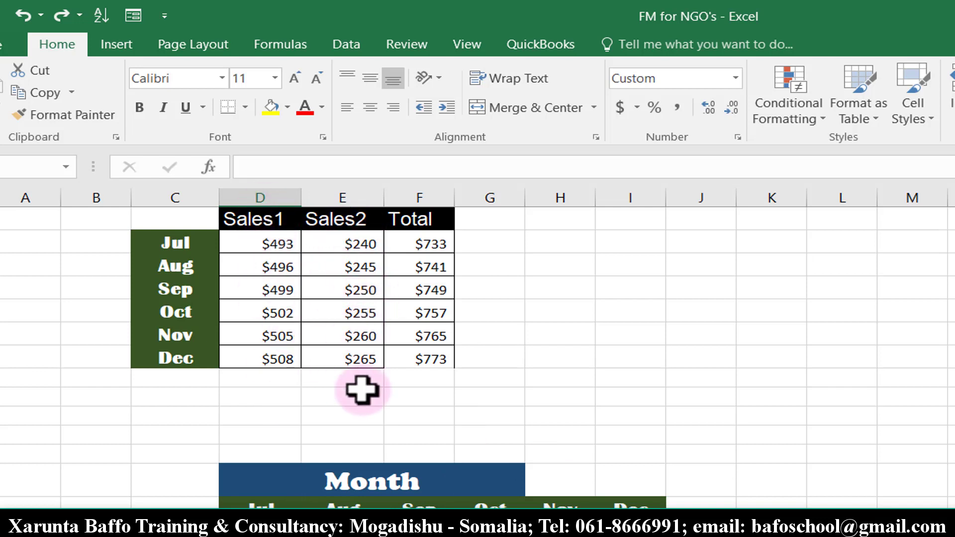
scroll(478, 334, "down", 2)
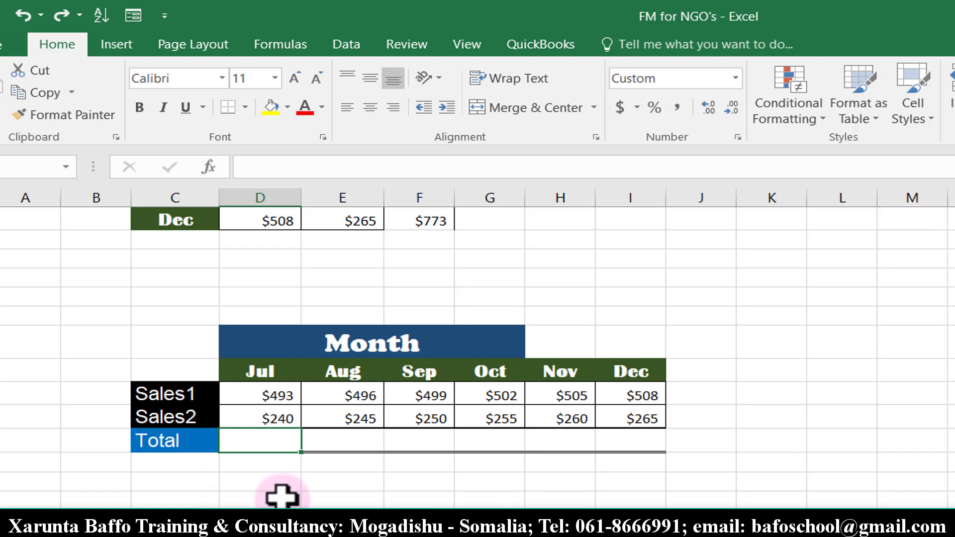
key("alt+equal")
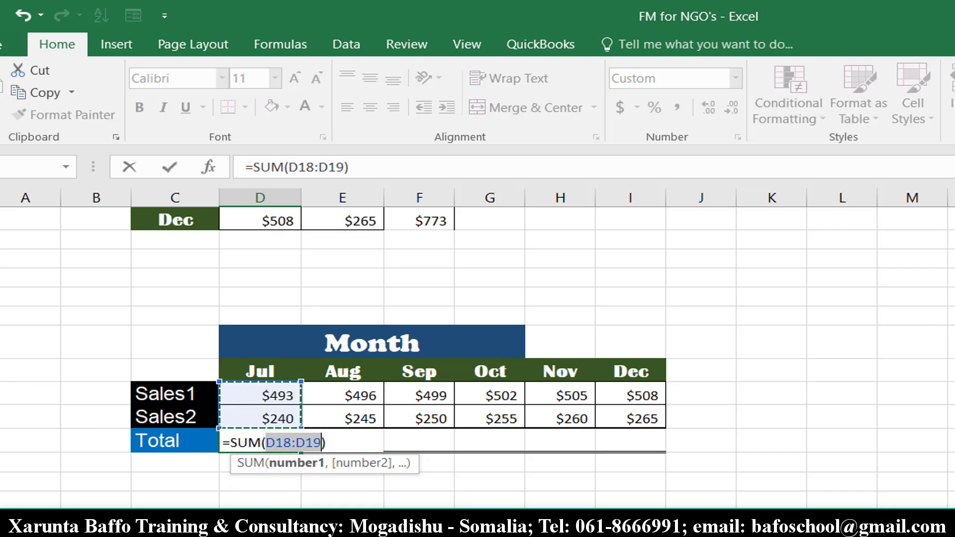
key("ctrl+Return")
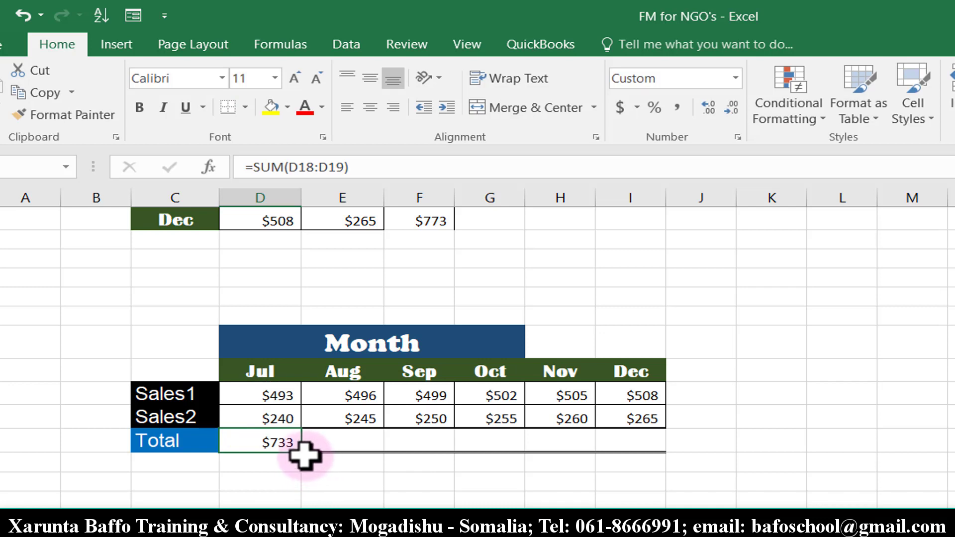
left_click_drag(305, 456, 640, 456)
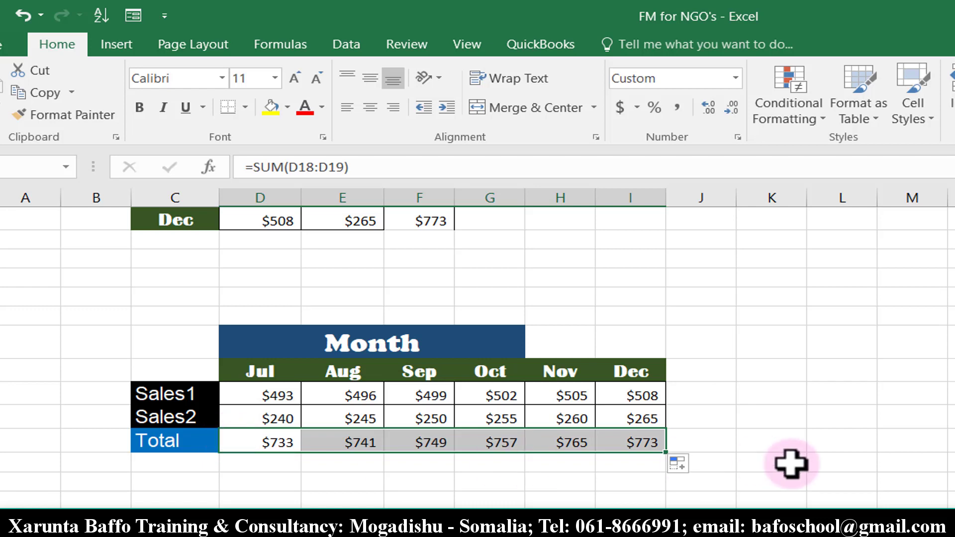
Clear the filled monthly totals in D20:I20 of the Month table.
key("Delete")
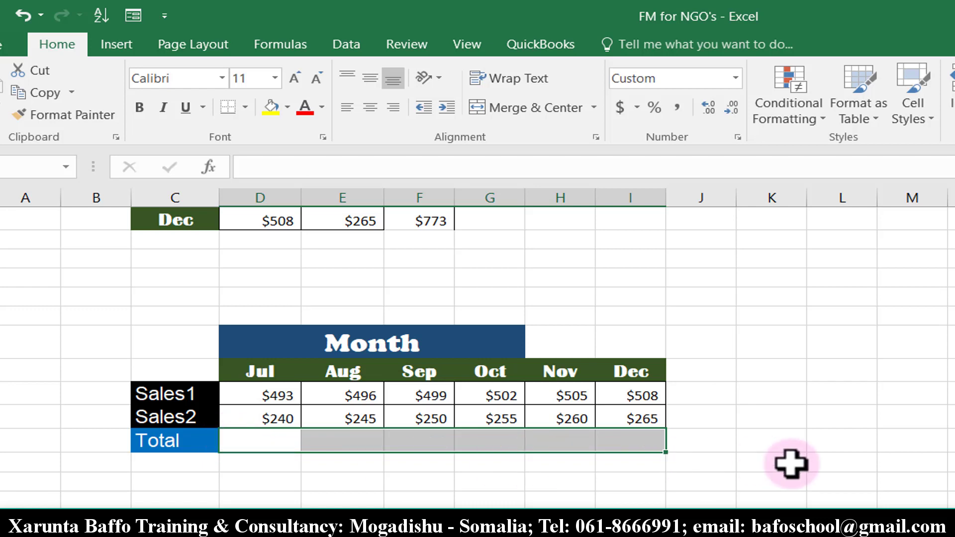
left_click(517, 482)
Total all six months at once in D20:I20 and both sales rows in J18:J19 using AutoSum.
left_click_drag(287, 440, 639, 440)
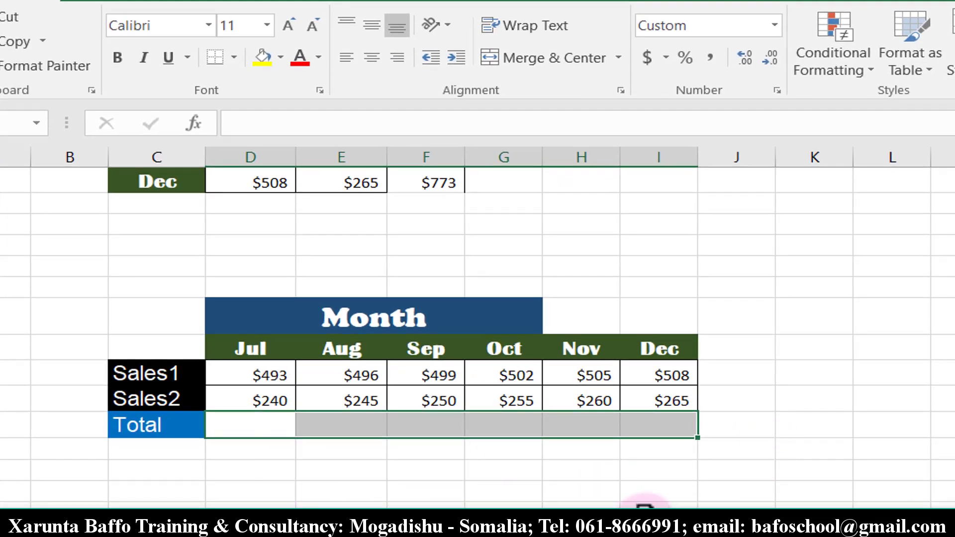
key("alt+=")
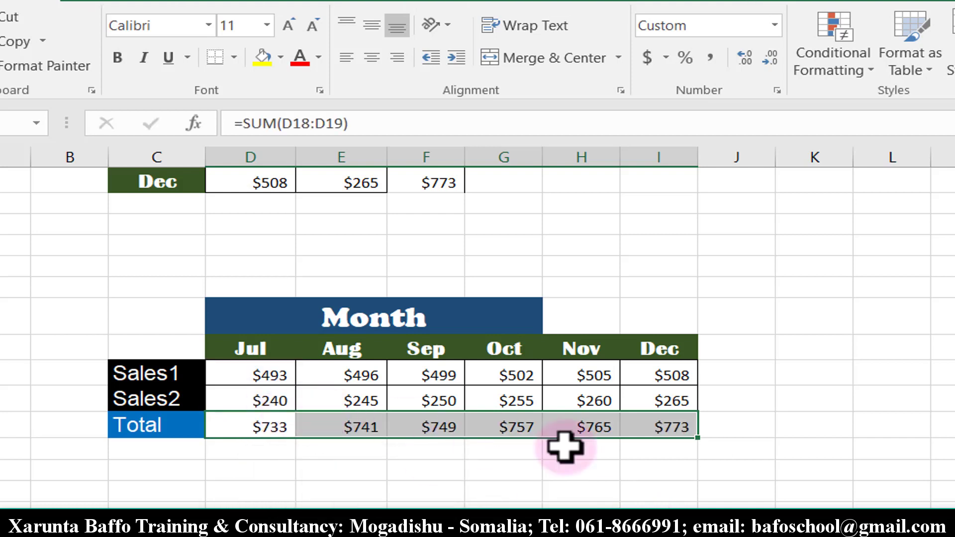
left_click_drag(720, 362, 729, 393)
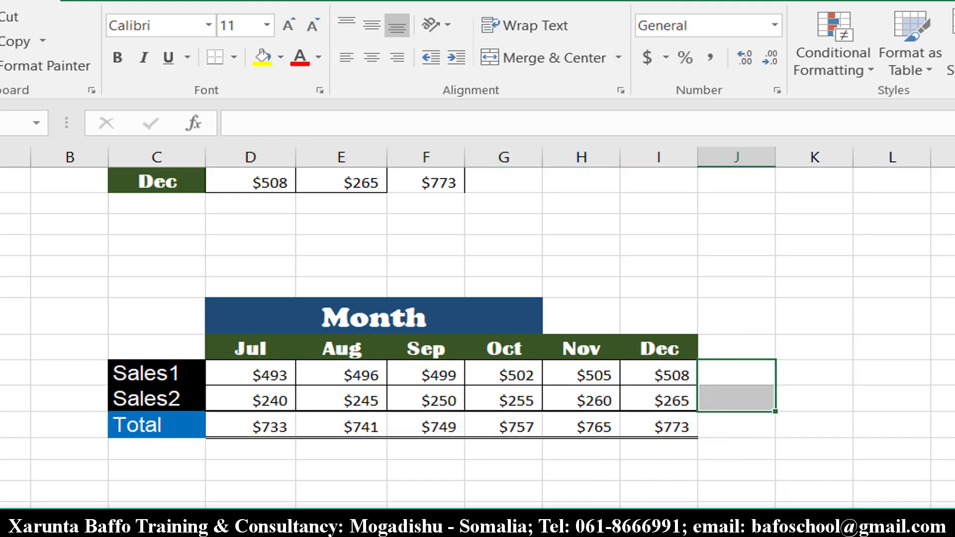
key("alt+equal")
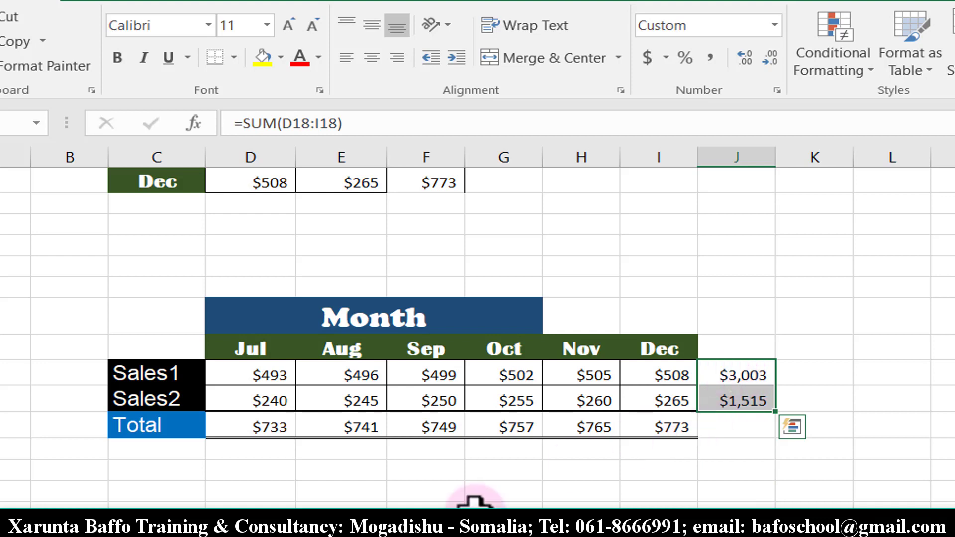
Check the July, August and September totals in row 20 against the Sales1 and Sales2 values above them.
left_click_drag(262, 368, 254, 424)
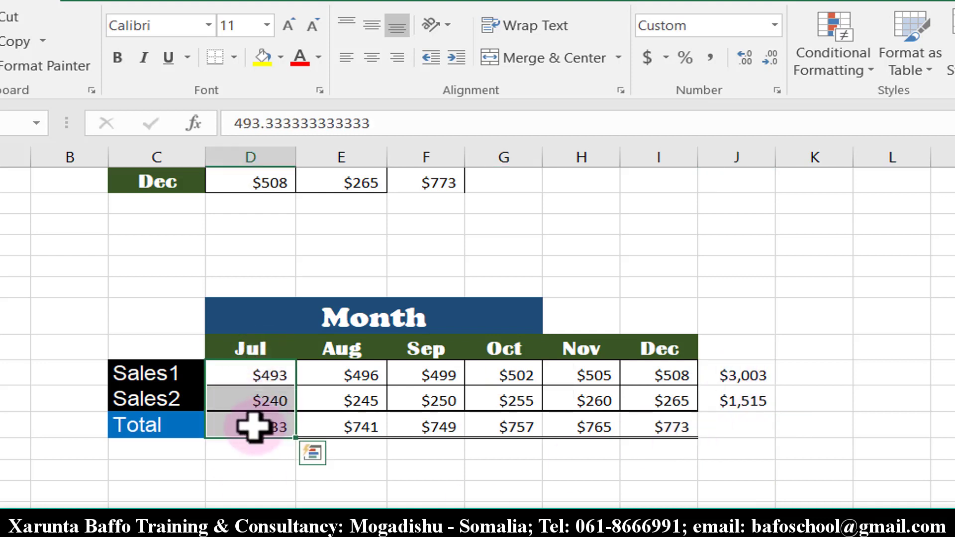
left_click(259, 343)
left_click(272, 426)
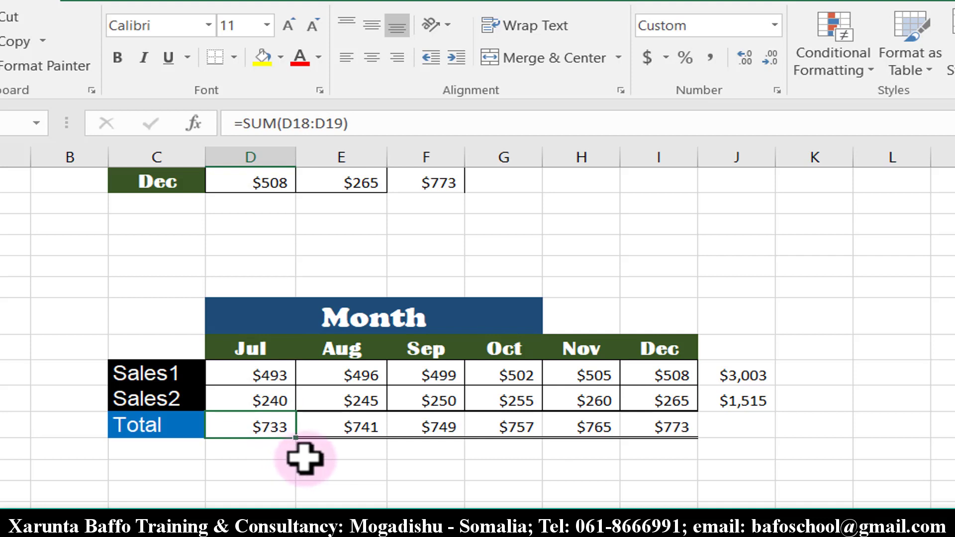
left_click_drag(343, 349, 368, 416)
left_click(368, 428)
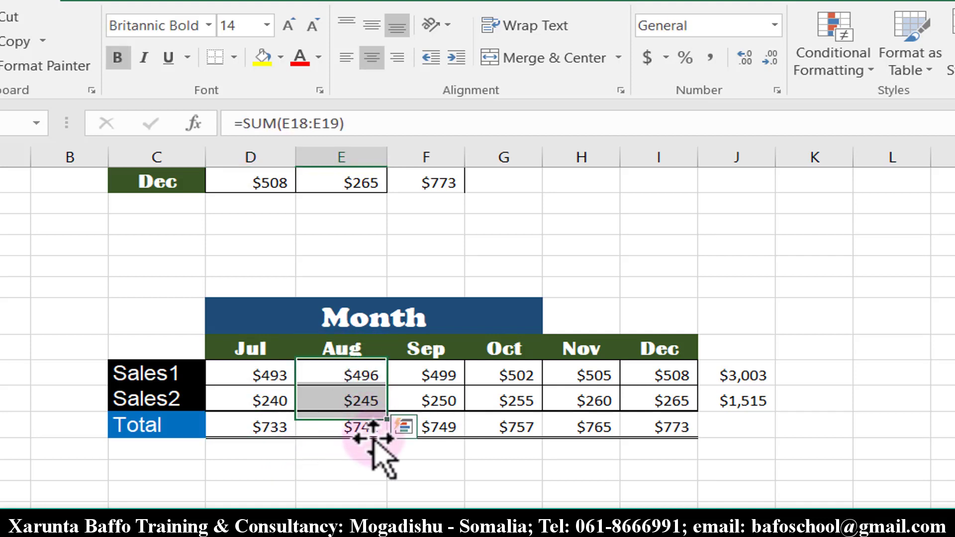
left_click_drag(422, 372, 426, 401)
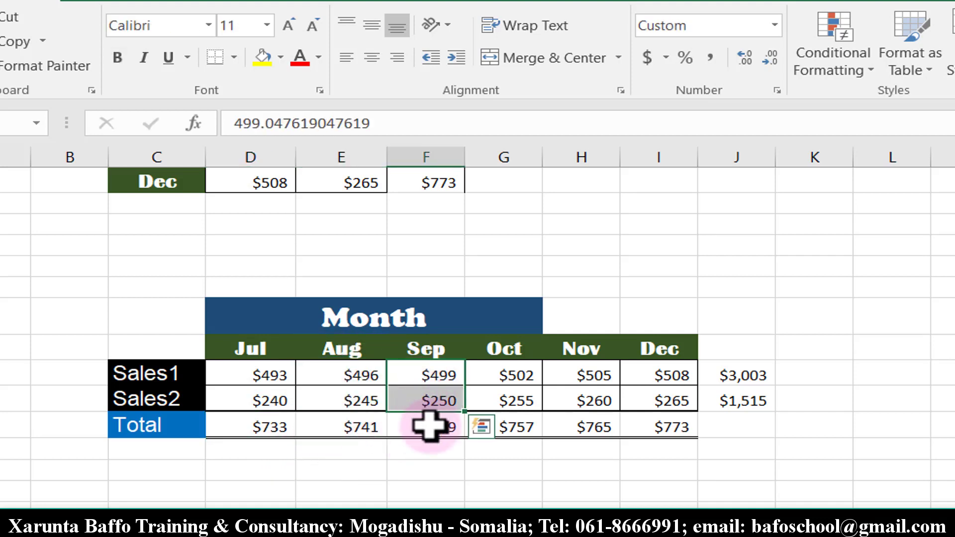
left_click(429, 426)
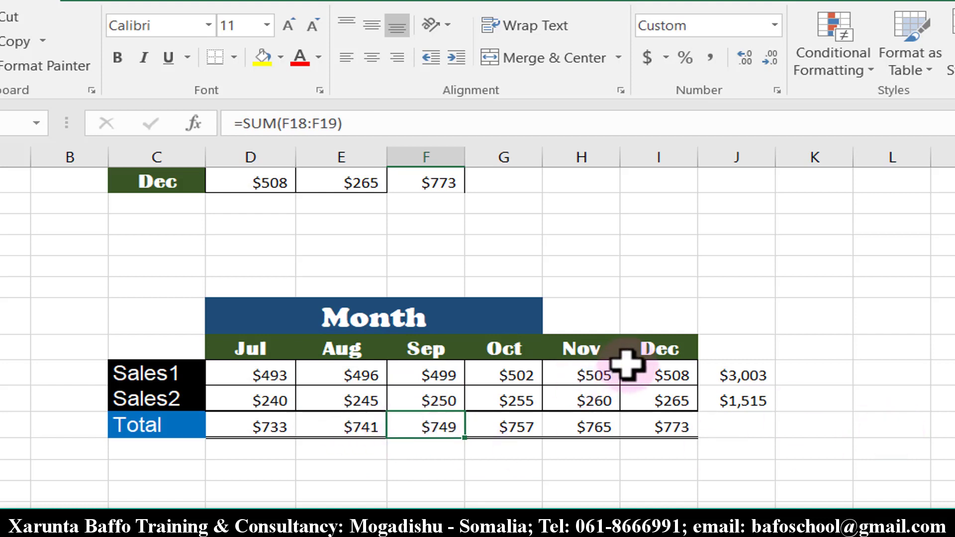
Check the Sales1 and Sales2 row totals in J18 and J19 and the ranges they sum.
left_click_drag(673, 369, 209, 383)
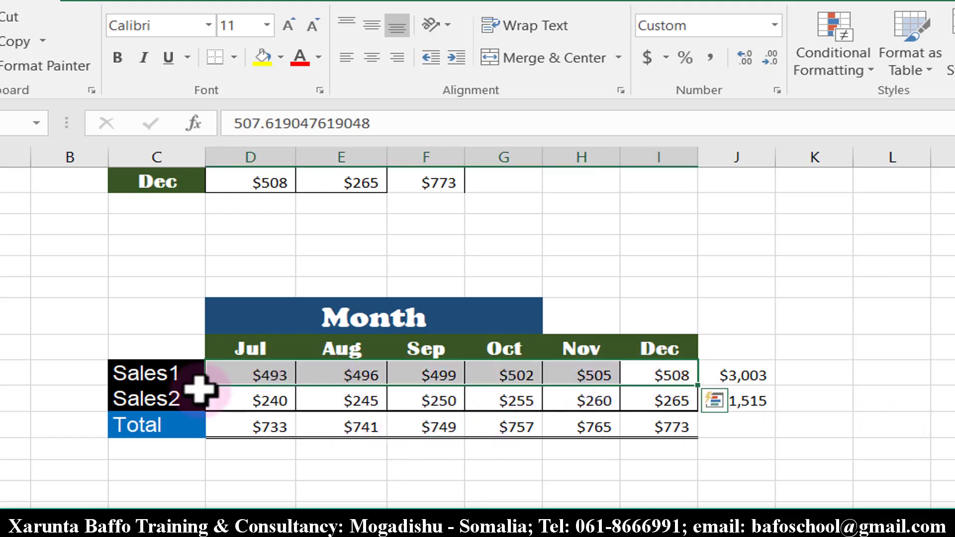
left_click(724, 376)
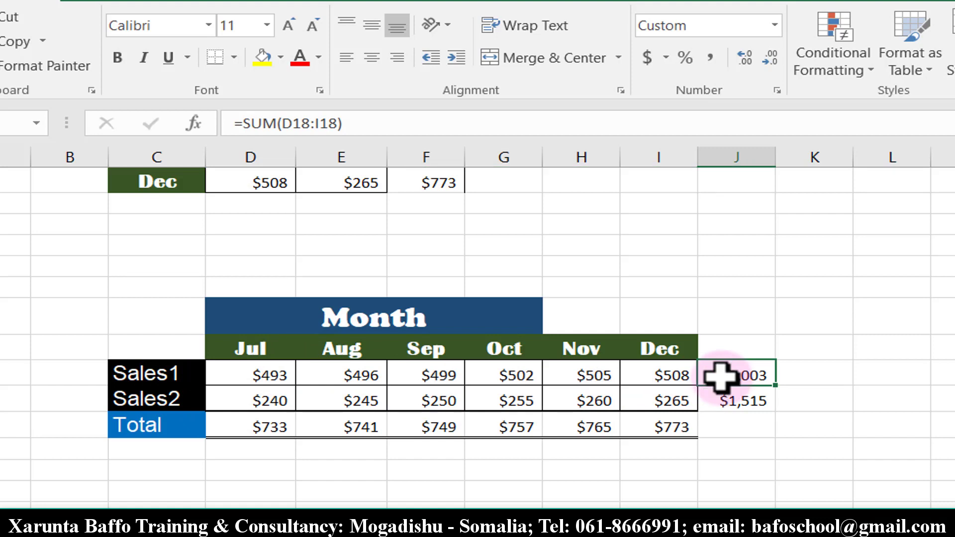
left_click(730, 403)
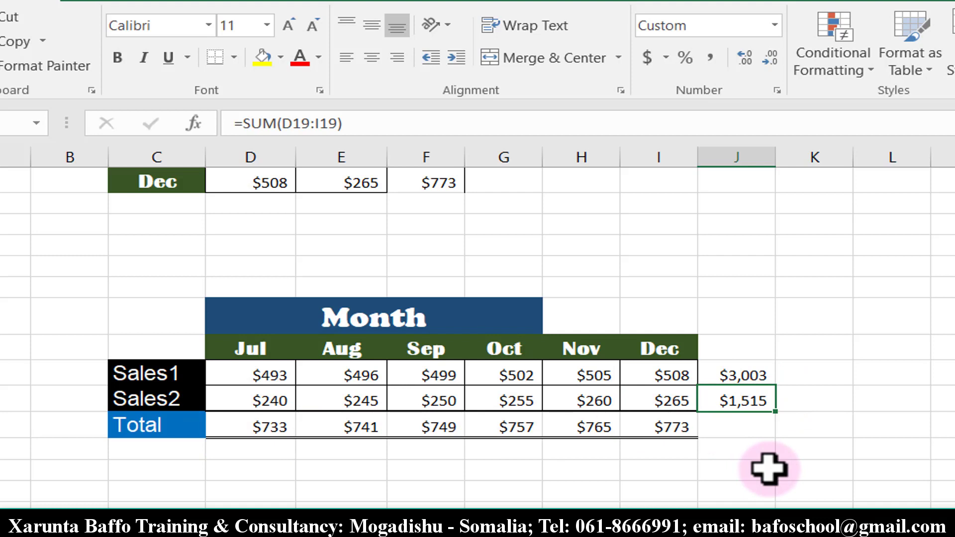
Clear the row totals in J18:J19 and the monthly totals in D20:I20.
left_click_drag(741, 376, 741, 398)
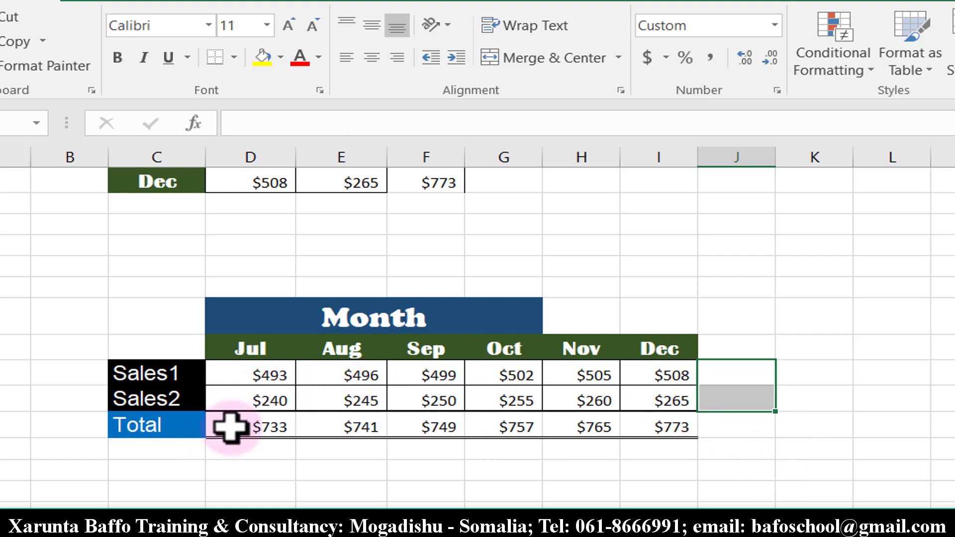
left_click_drag(229, 423, 628, 421)
key("Delete")
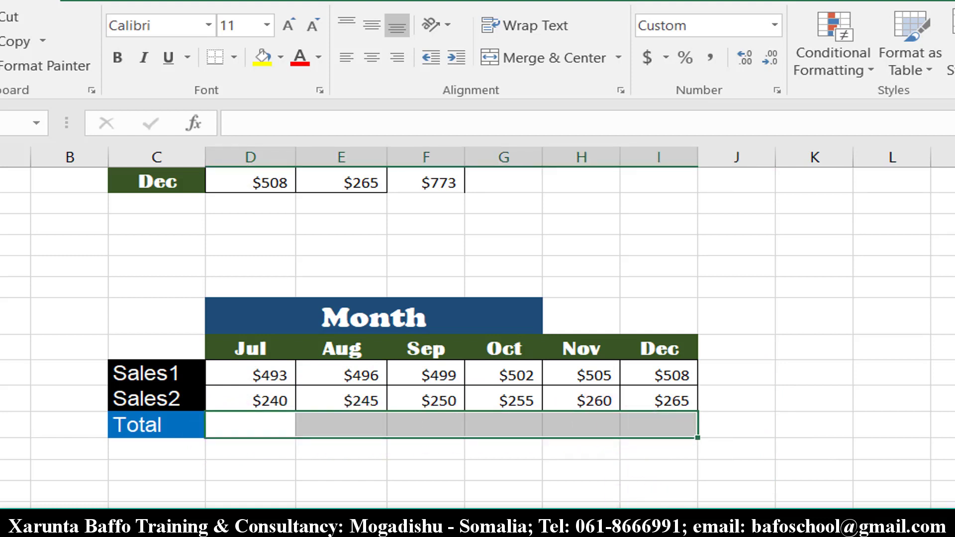
left_click(493, 500)
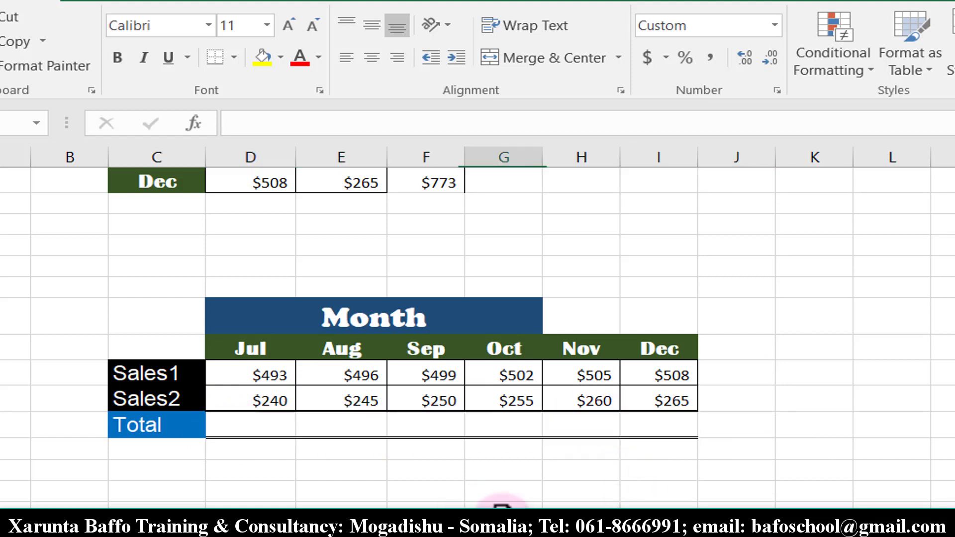
Enter the formula =SUM(D18:D19) in D20 to total July's Sales1 and Sales2.
left_click(262, 421)
type("=")
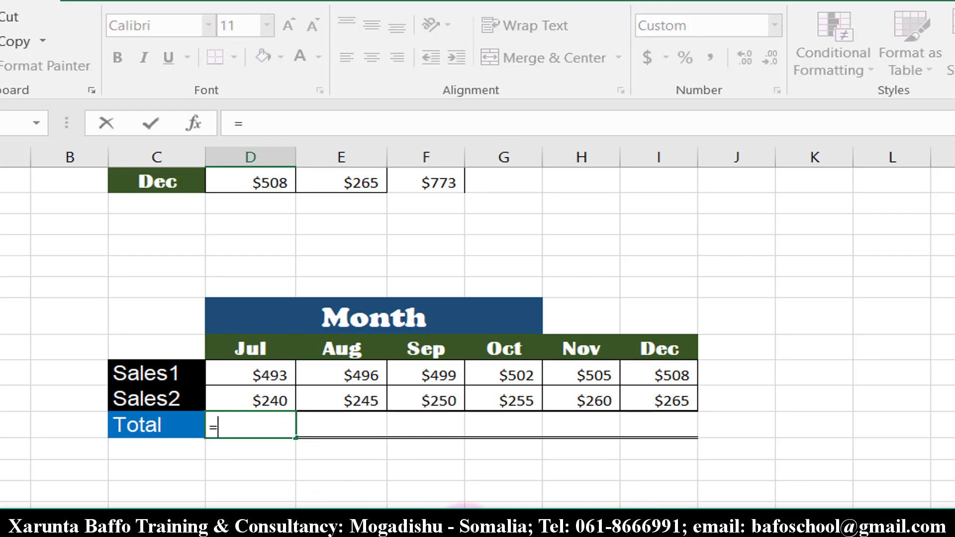
type("sum")
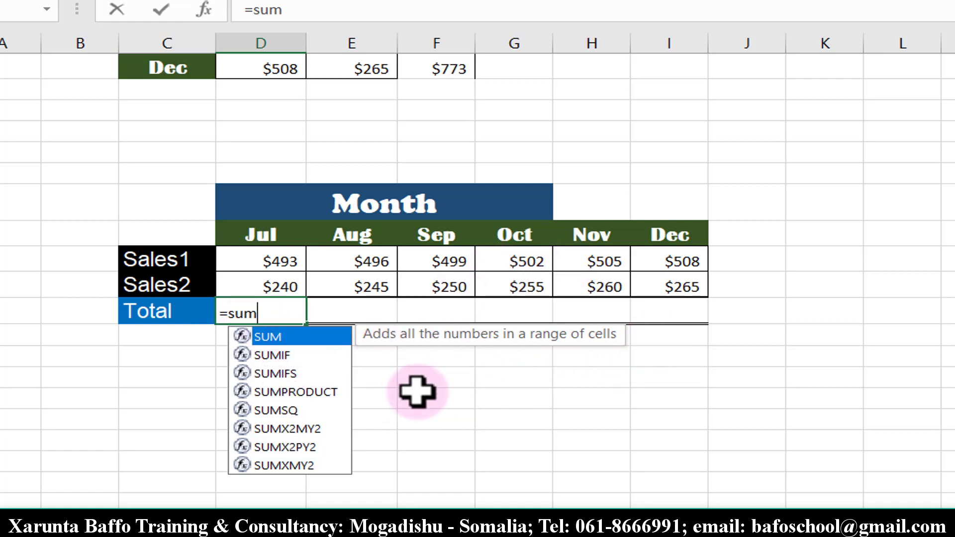
key("Down")
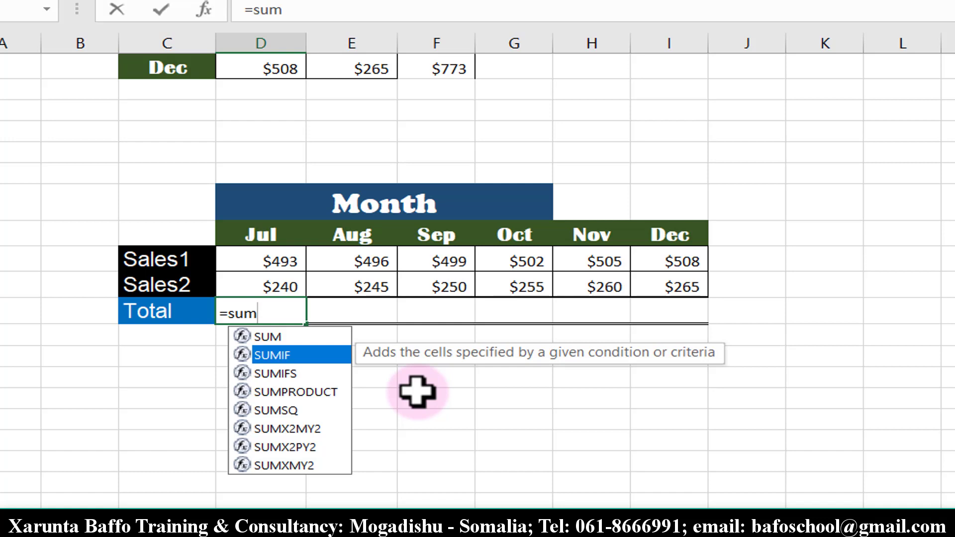
key("Down")
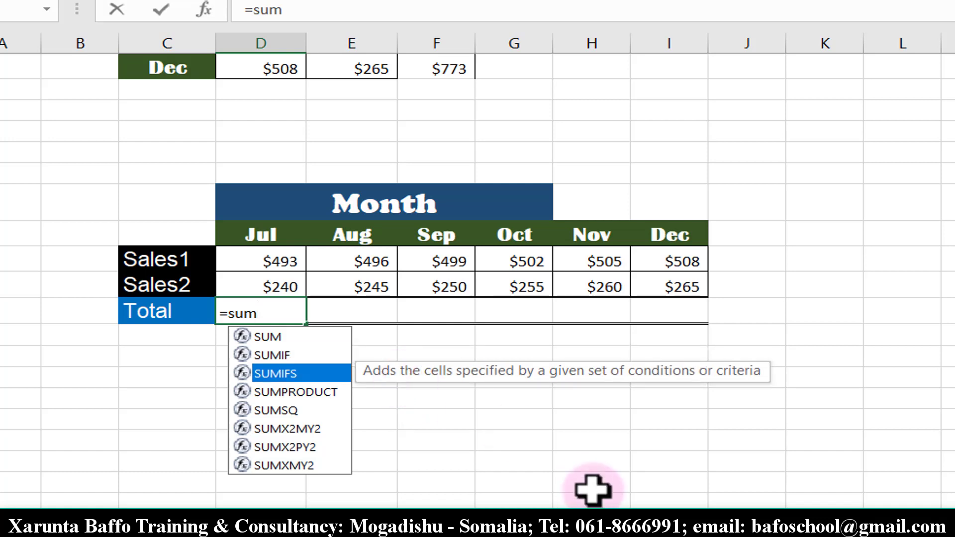
key("Up")
key("Up")
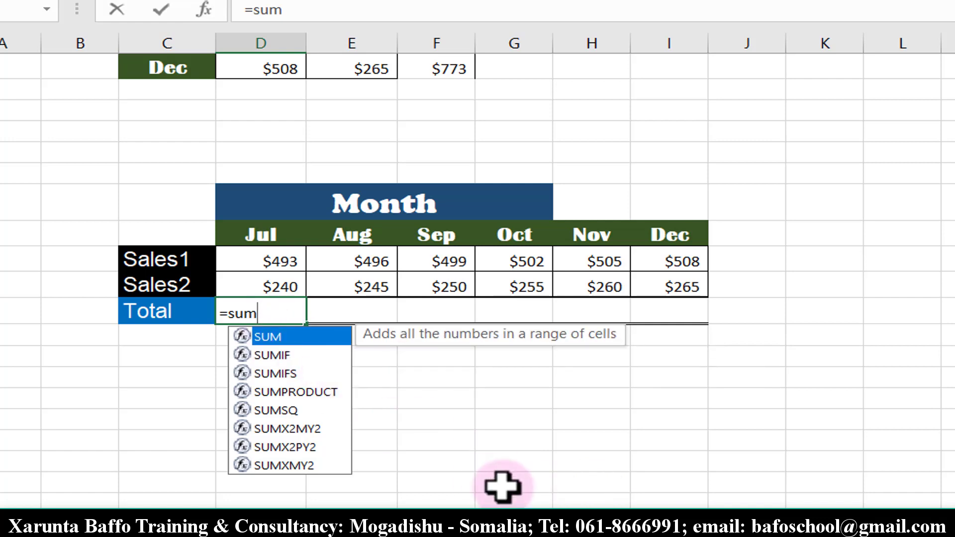
key("Tab")
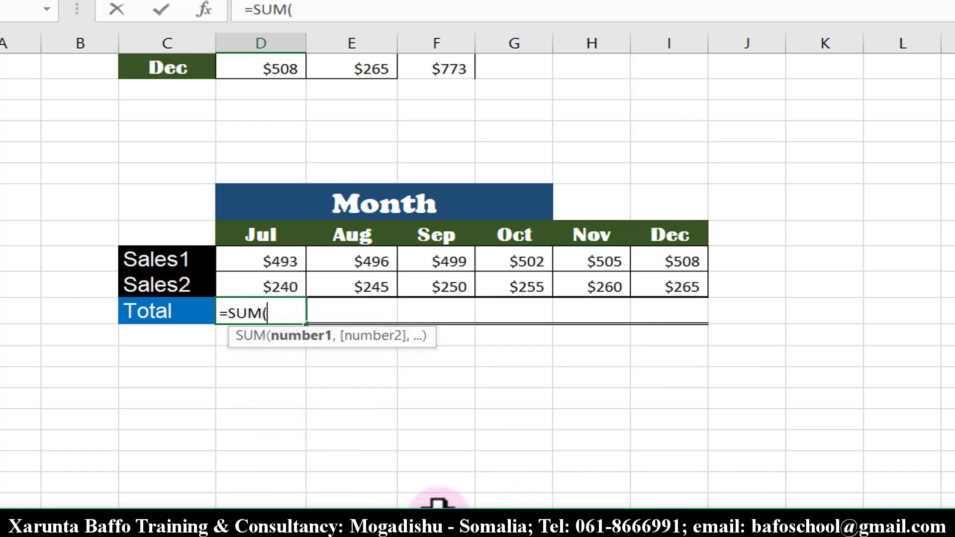
key("BackSpace")
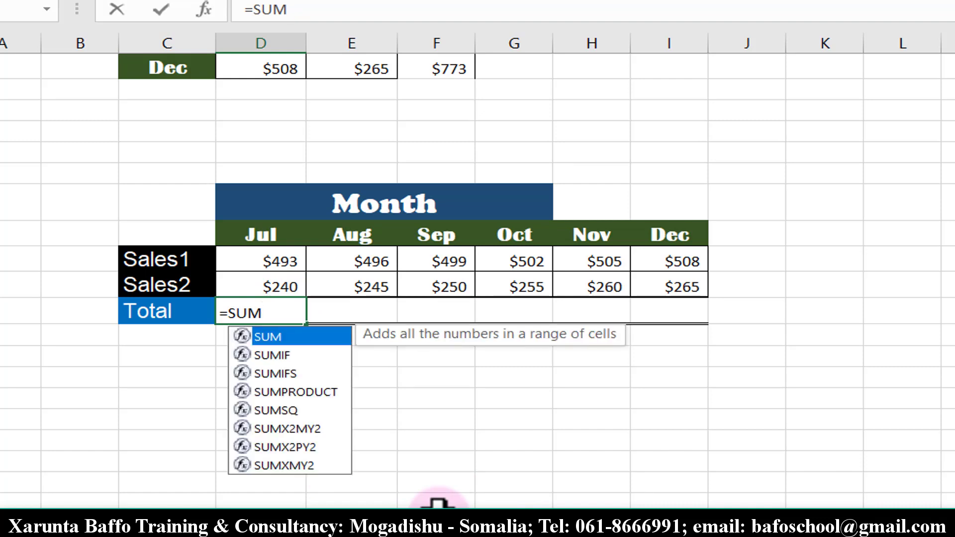
type("(")
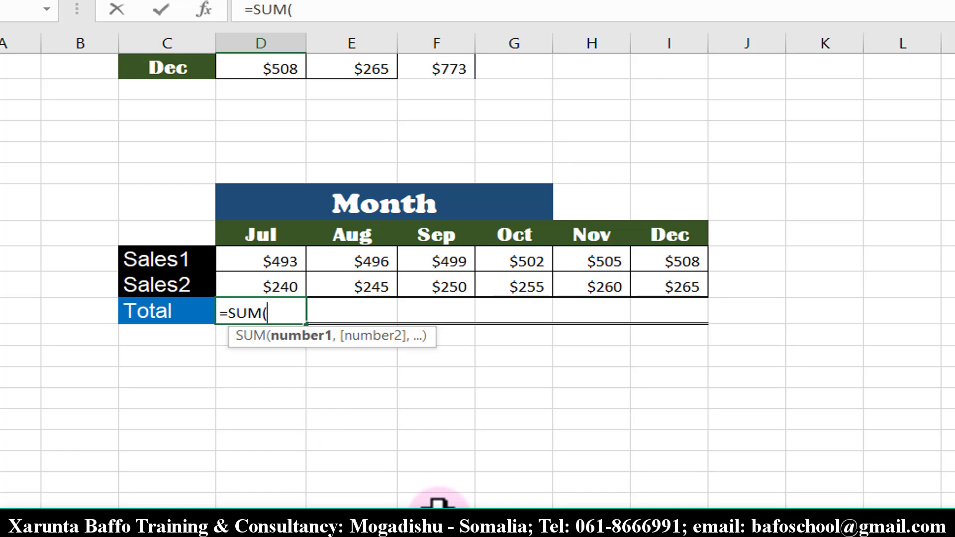
left_click_drag(271, 261, 274, 278)
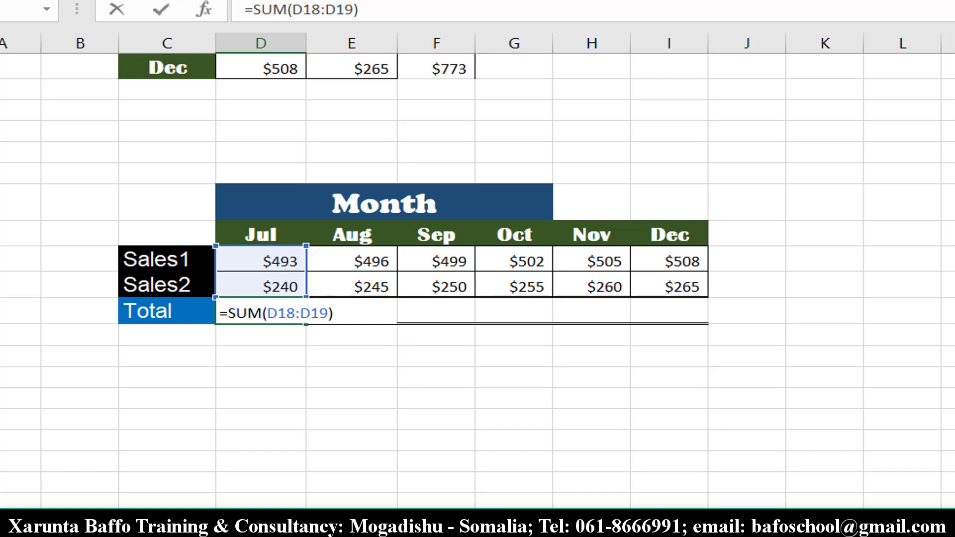
key("ctrl+Return")
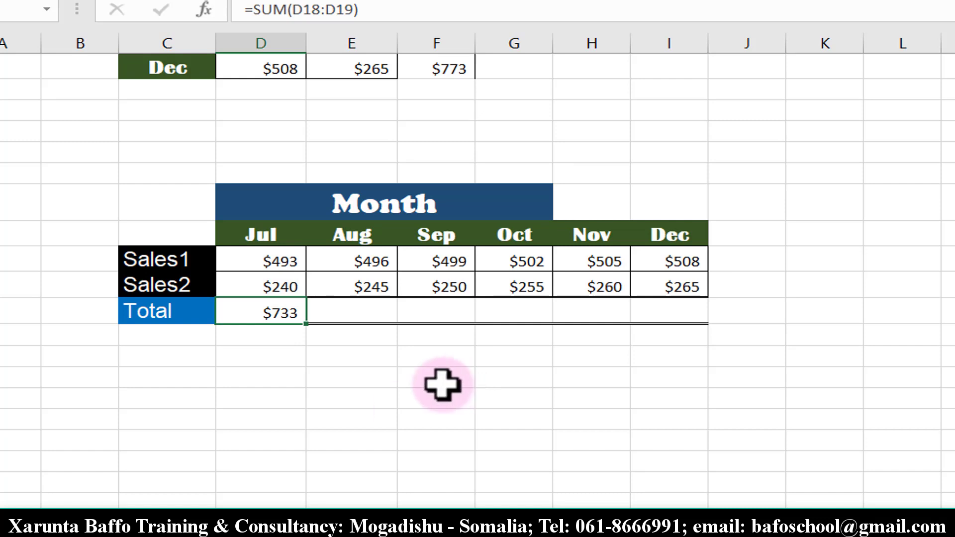
Fill the July total formula across row 20 to I20 and check the range summed for December.
left_click_drag(307, 324, 686, 326)
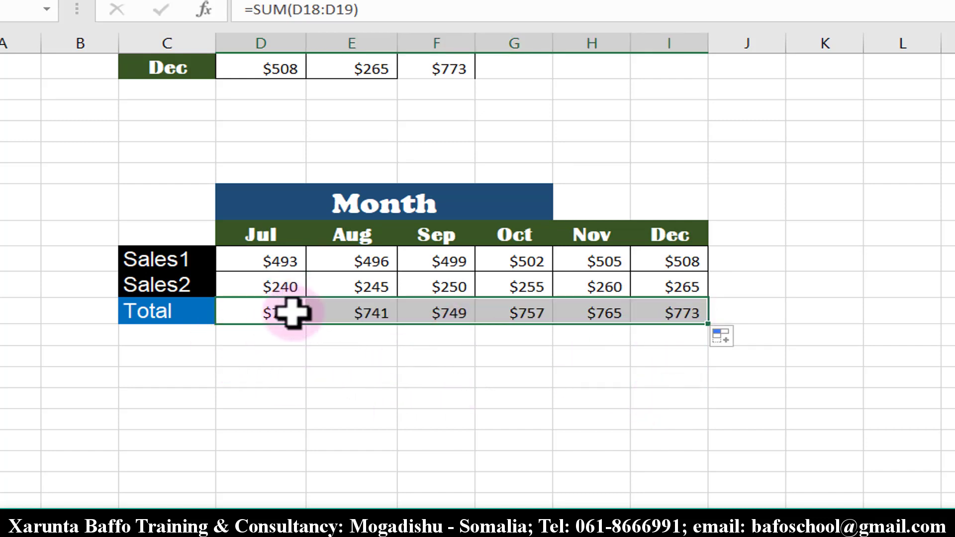
double_click(676, 310)
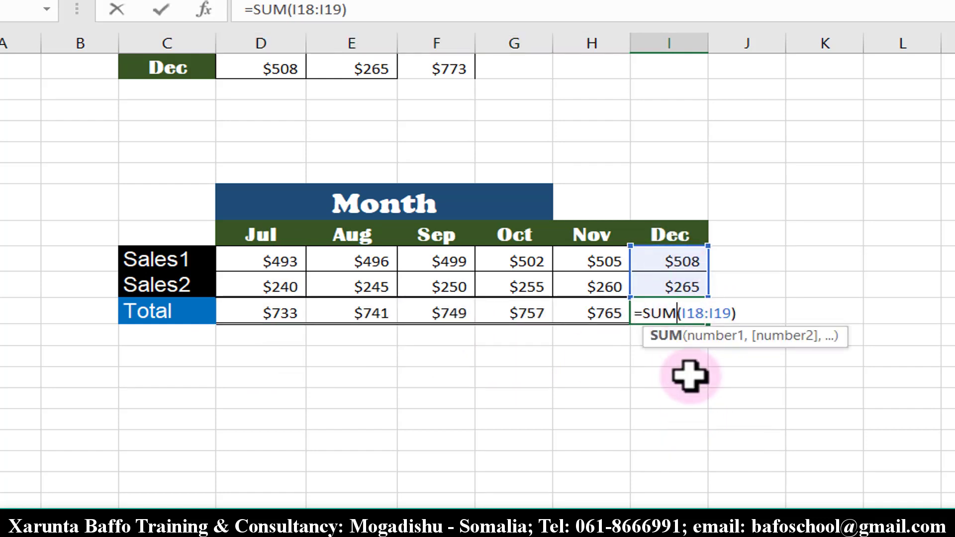
key("Escape")
Clear the monthly totals in D20:I20.
left_click_drag(265, 309, 706, 310)
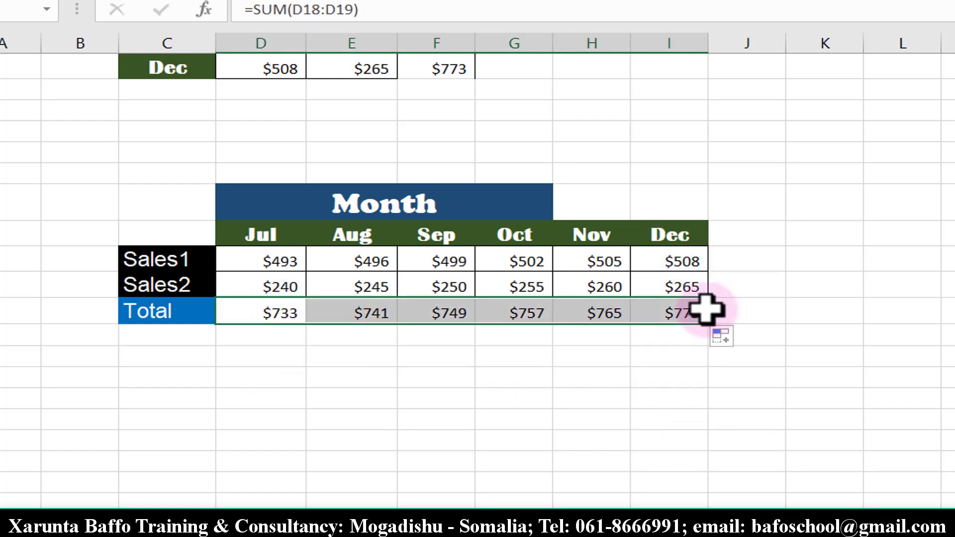
key("Delete")
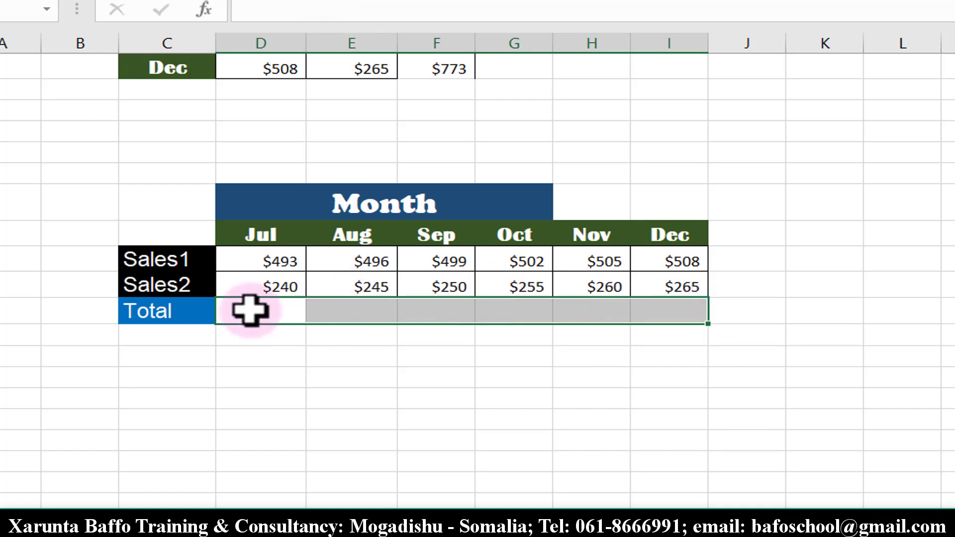
left_click_drag(252, 309, 697, 305)
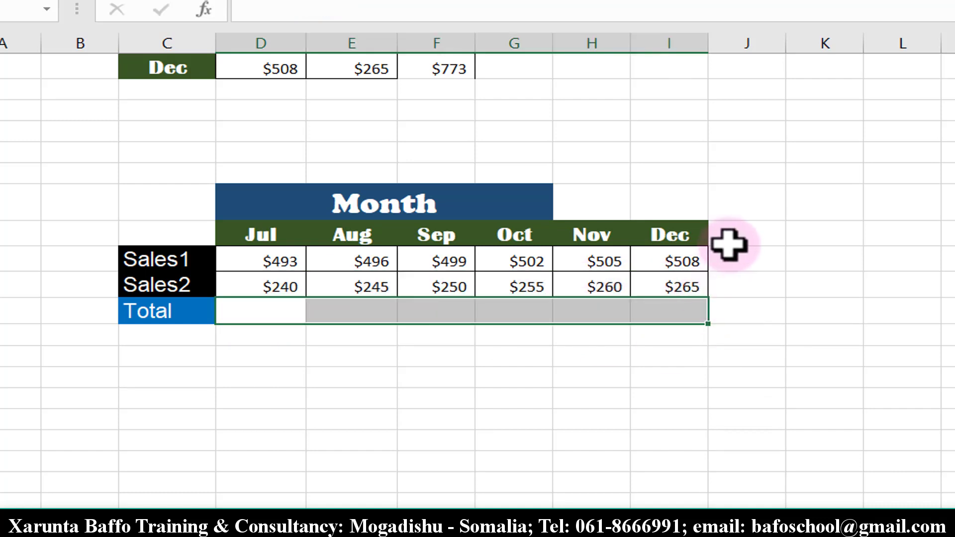
left_click_drag(732, 254, 742, 284)
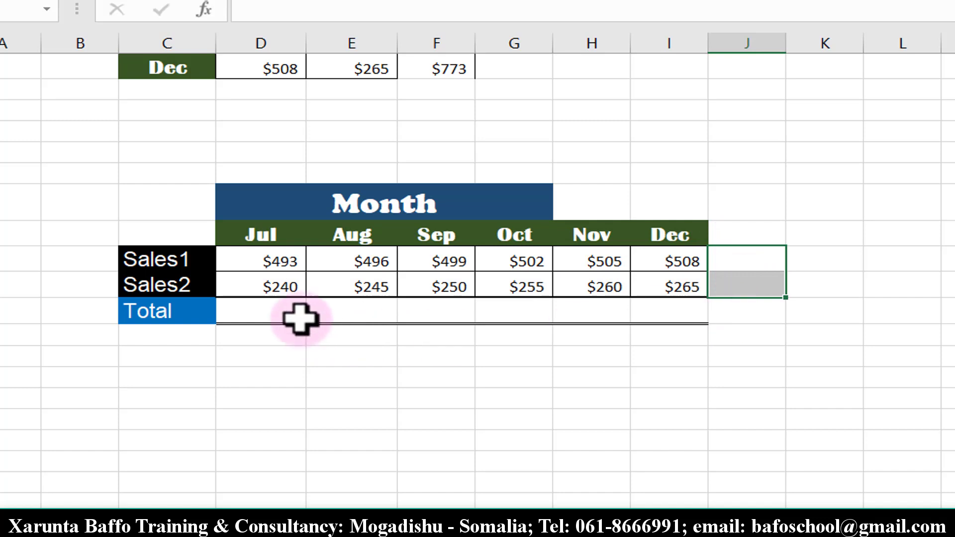
left_click_drag(260, 311, 667, 310)
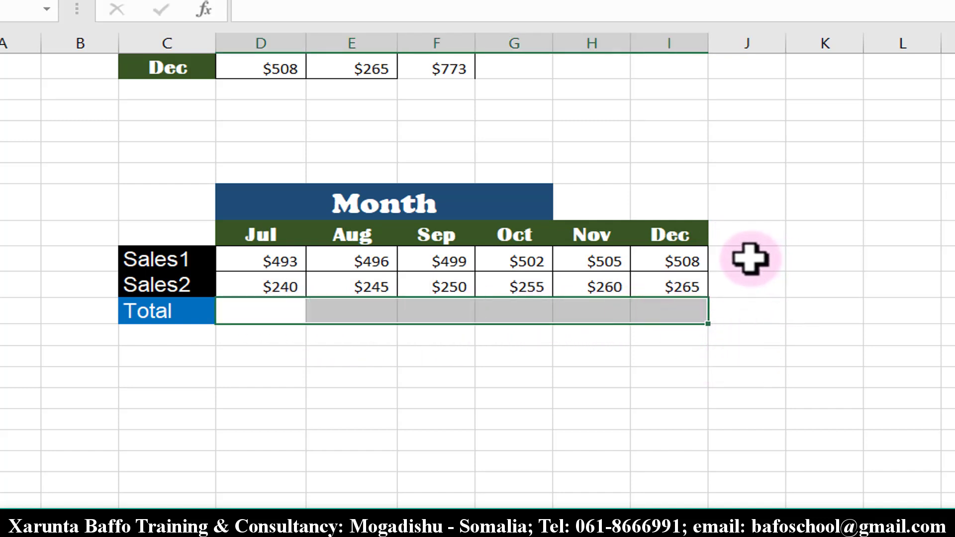
left_click_drag(748, 257, 746, 285)
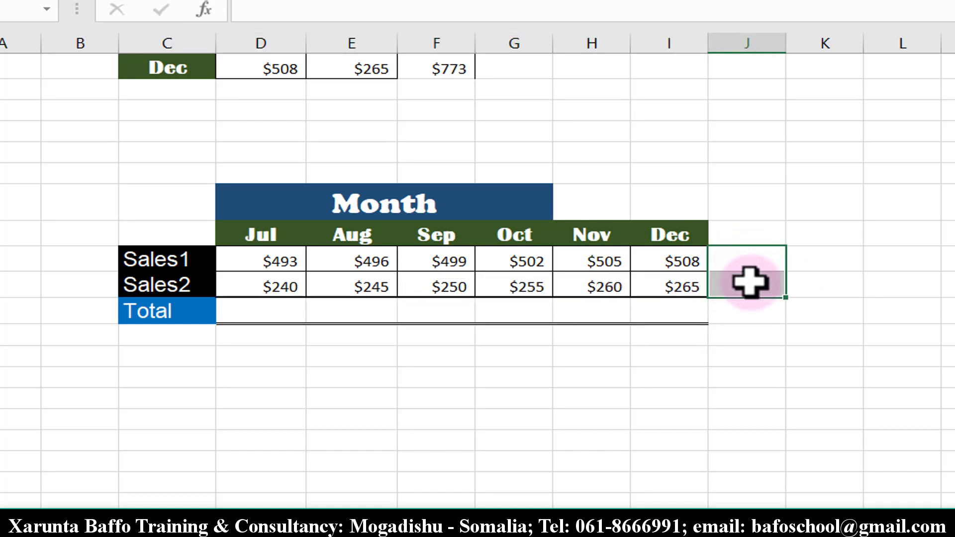
left_click(703, 325)
left_click_drag(731, 256, 731, 281)
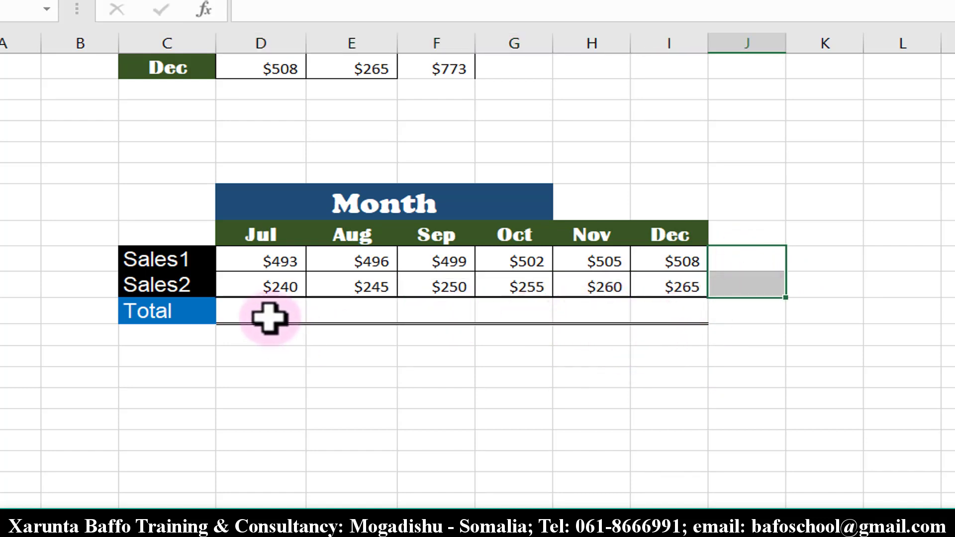
left_click_drag(267, 314, 689, 328)
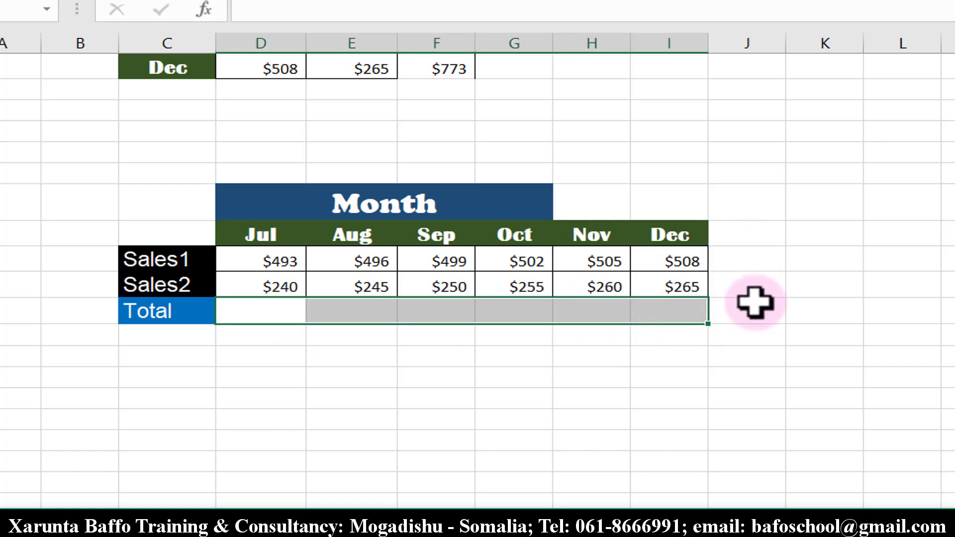
left_click(579, 437)
Select D20:I20 together with J18:J19 and use AutoSum to total all months and both sales rows at once.
left_click(277, 308)
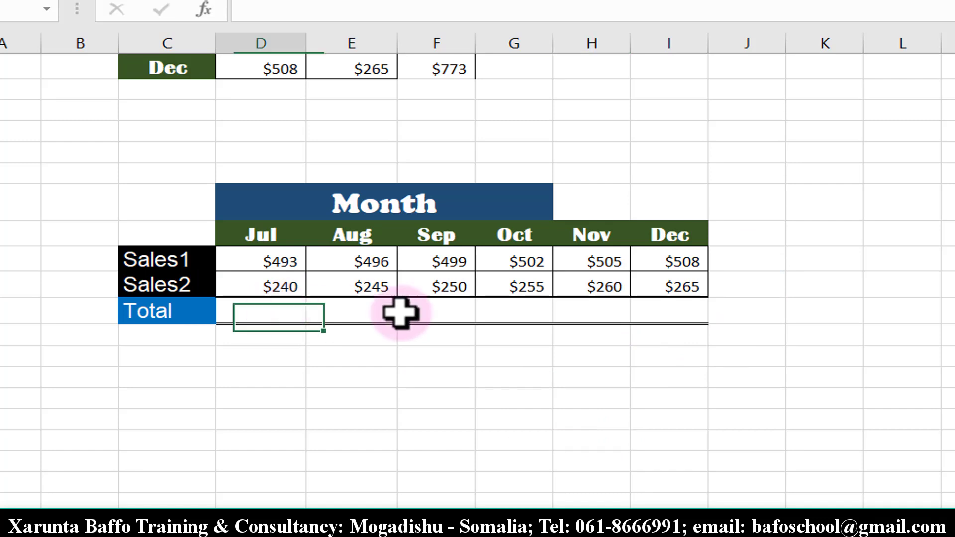
left_click_drag(401, 313, 667, 309)
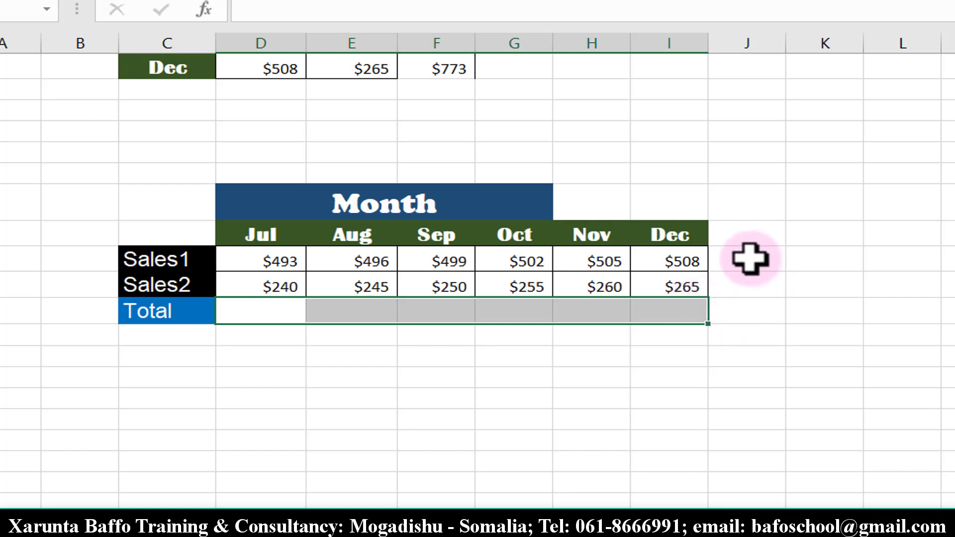
key("ctrl")
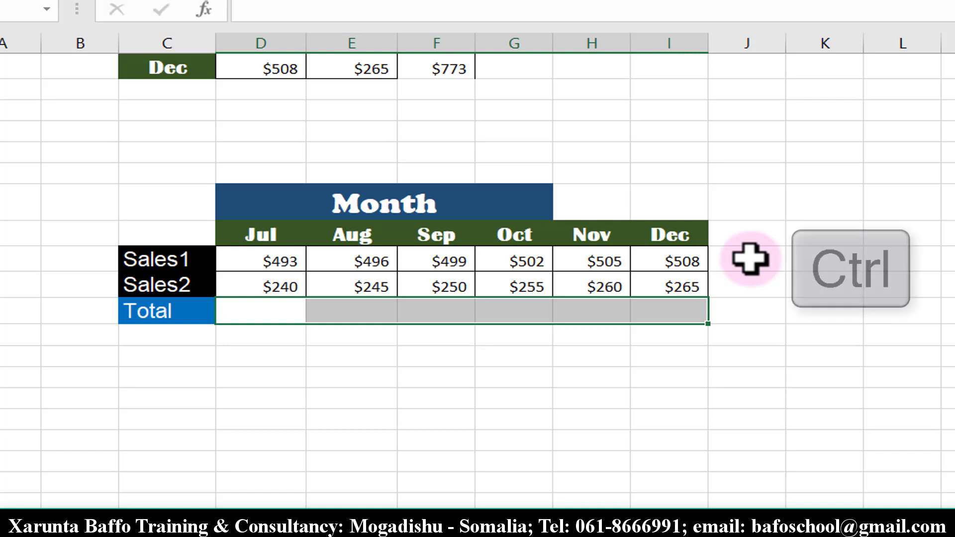
left_click_drag(751, 259, 757, 277)
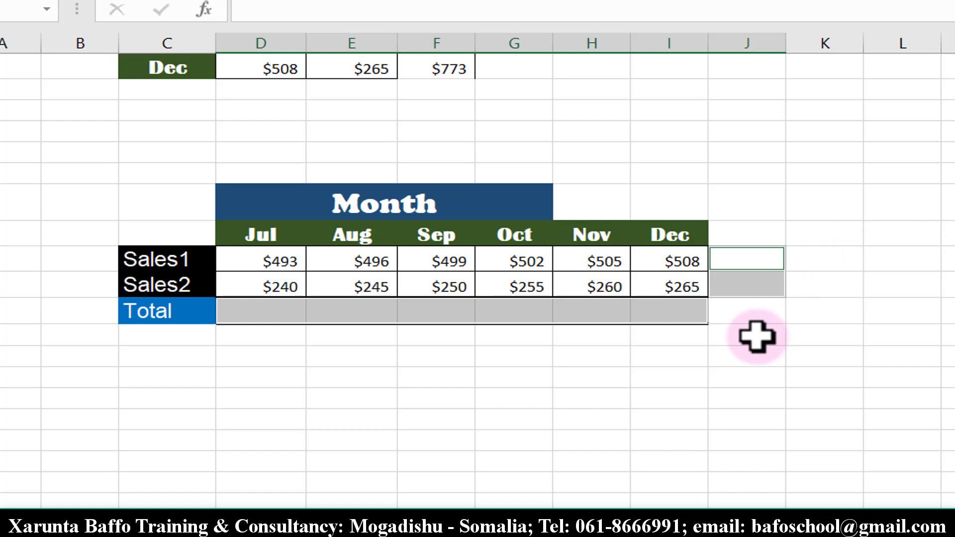
key("alt+equal")
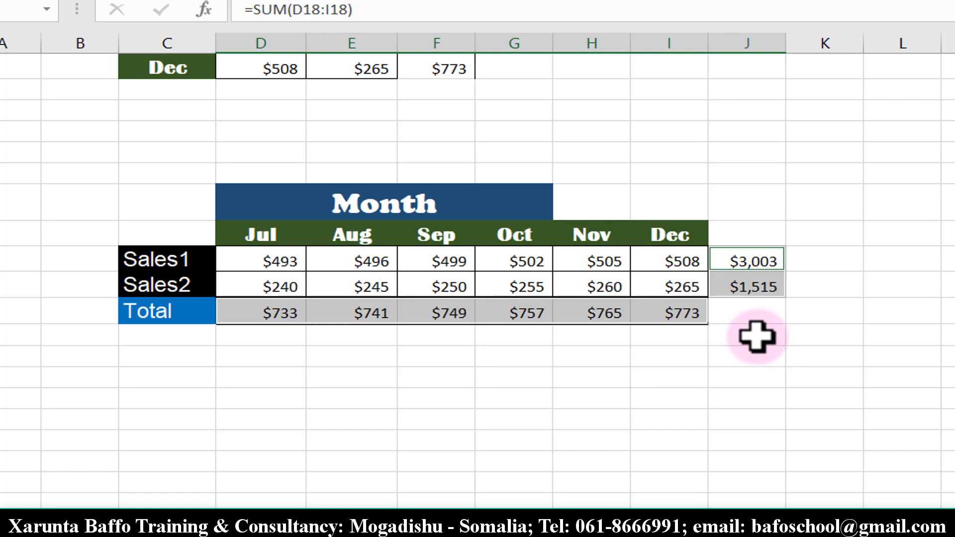
Check the ranges summed by the December total in I20 and the Sales2 row total in J19.
double_click(685, 311)
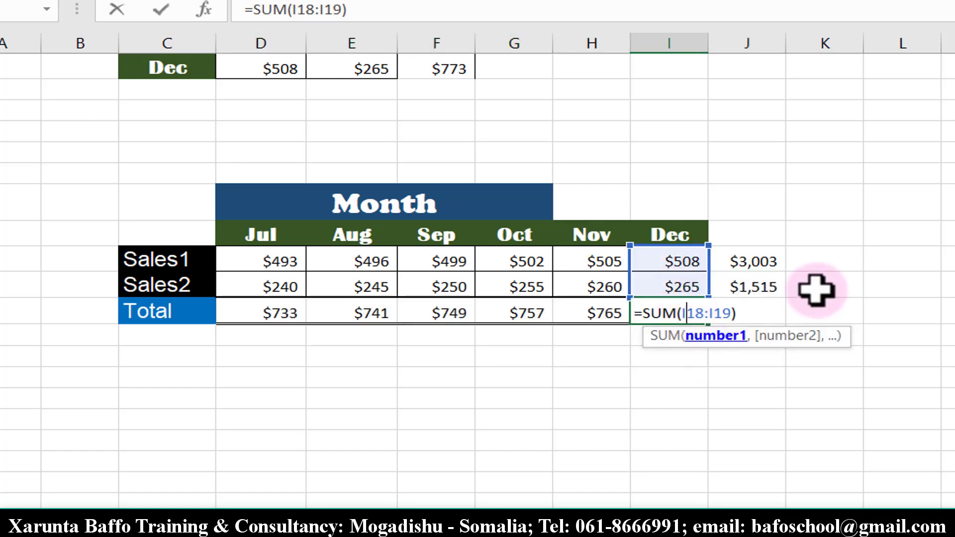
key("Escape")
double_click(783, 286)
key("Escape")
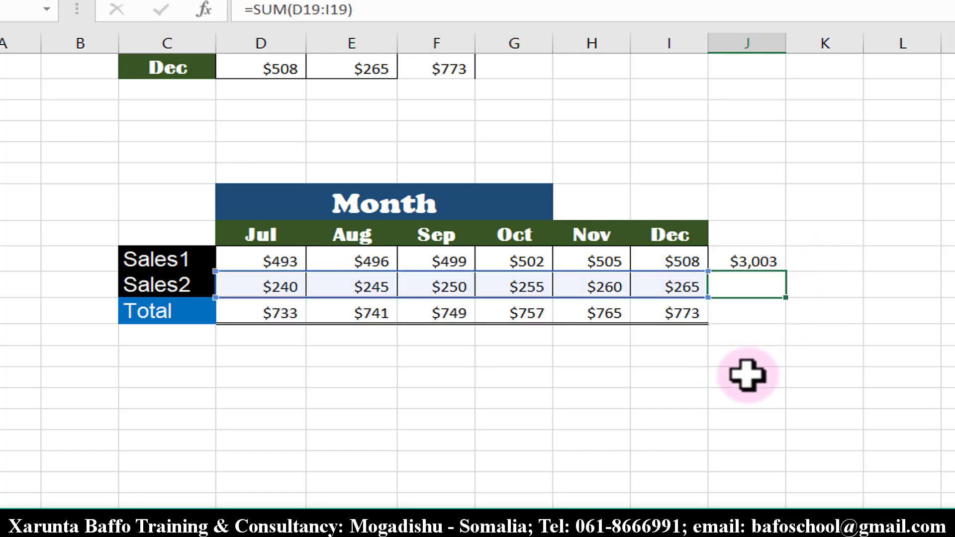